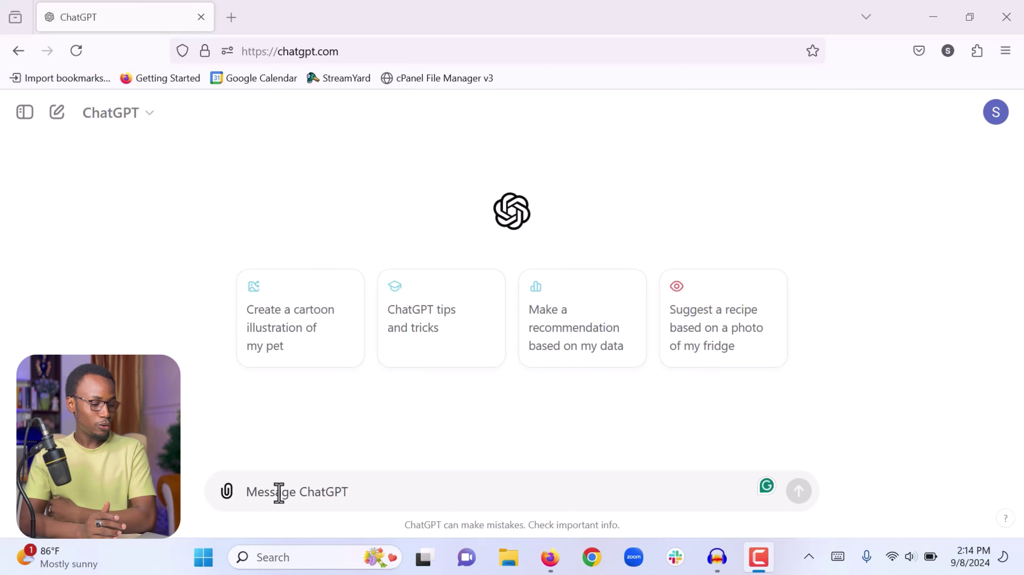
# - Write a prompt for a tabular sample property dataset with Status In Foreclosure, Pre Foreclosure or Sold
pyautogui.click(277, 494)
pyautogui.write('I')
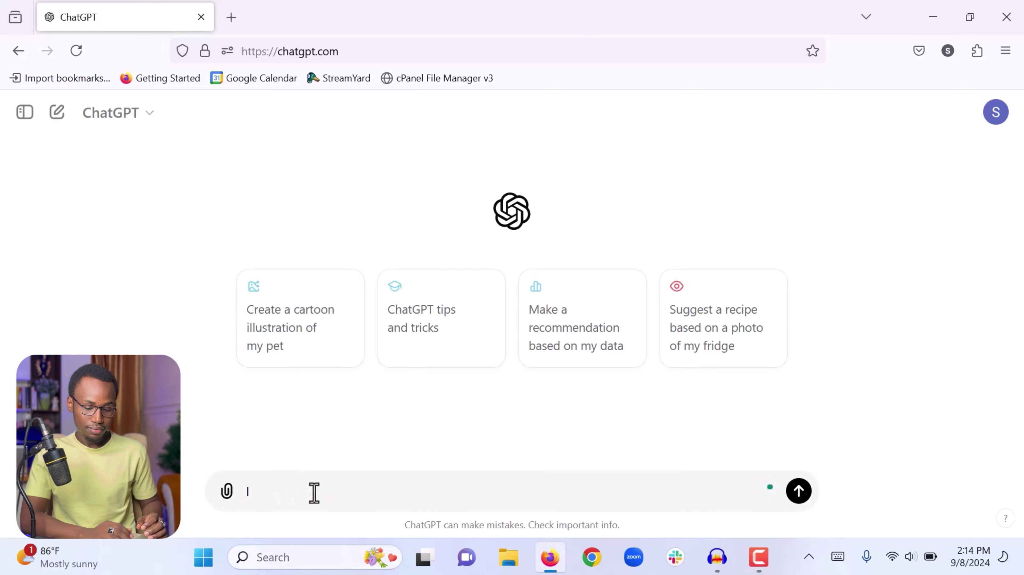
pyautogui.write(' am a Data Entry virtual assistant, I ne')
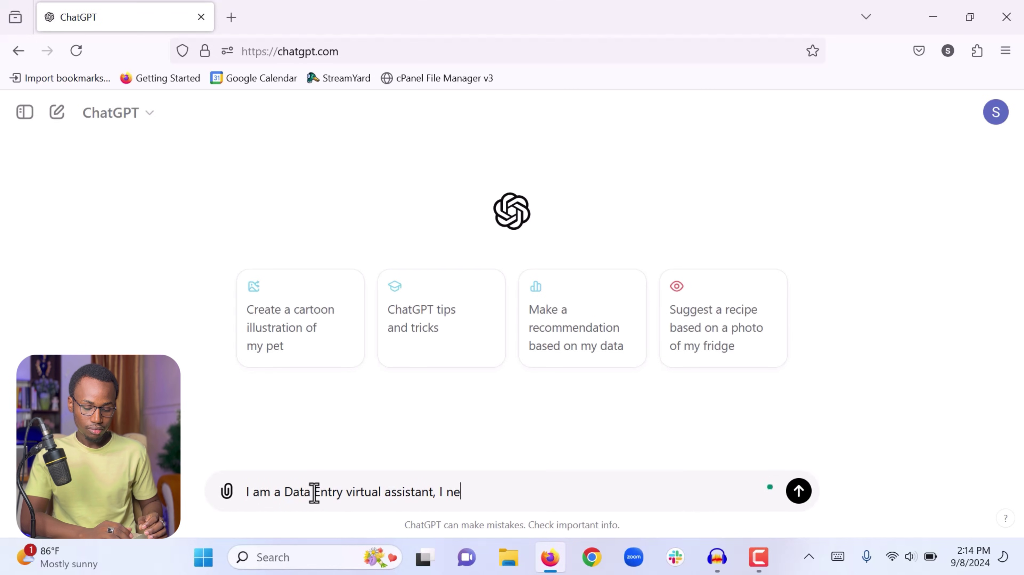
pyautogui.write('ed a sample data set to practic my E')
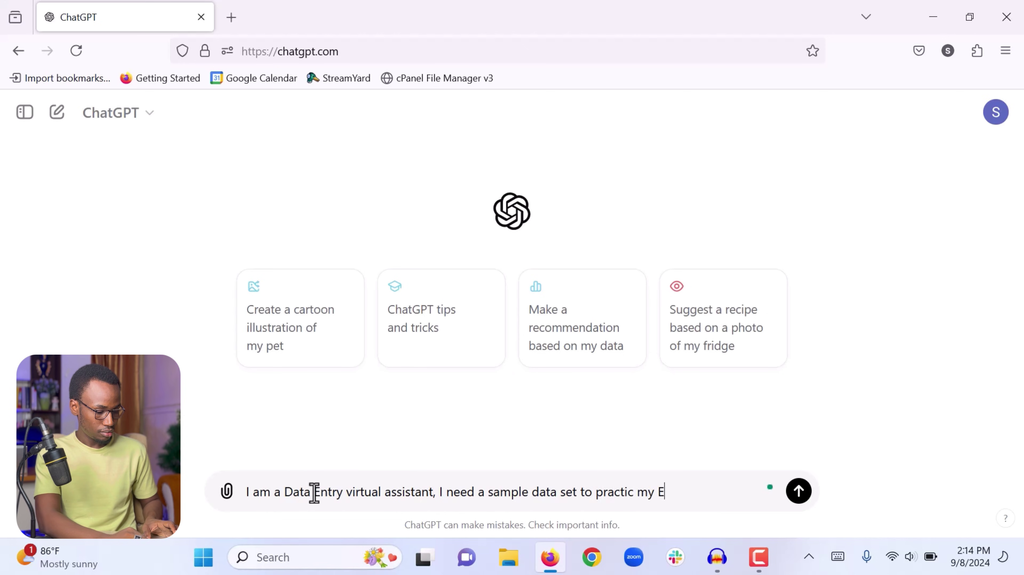
pyautogui.write('xcel skills. Please generate a sample d')
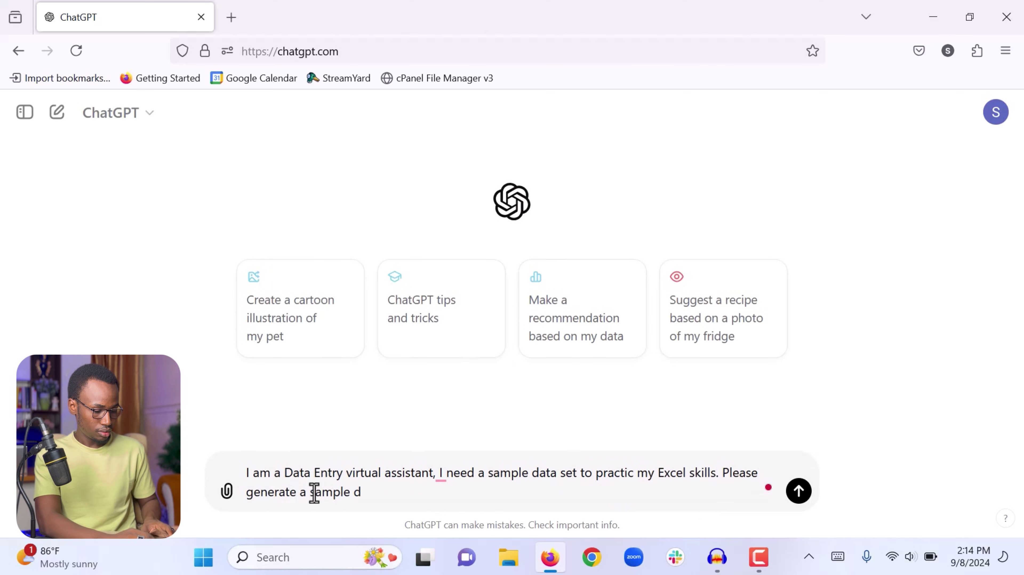
pyautogui.write('ata set with these colunms:')
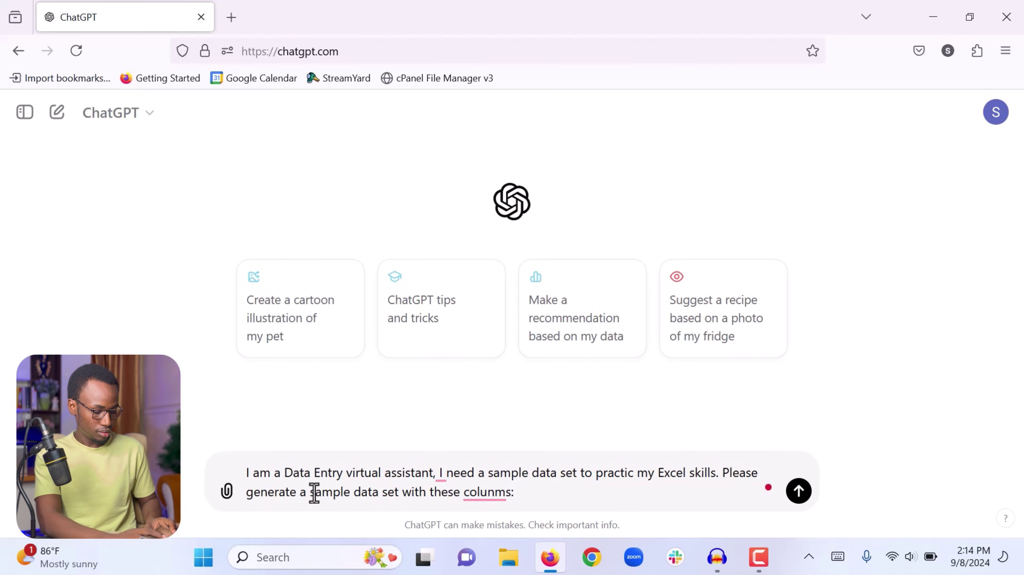
pyautogui.write(' Property Address, State, ')
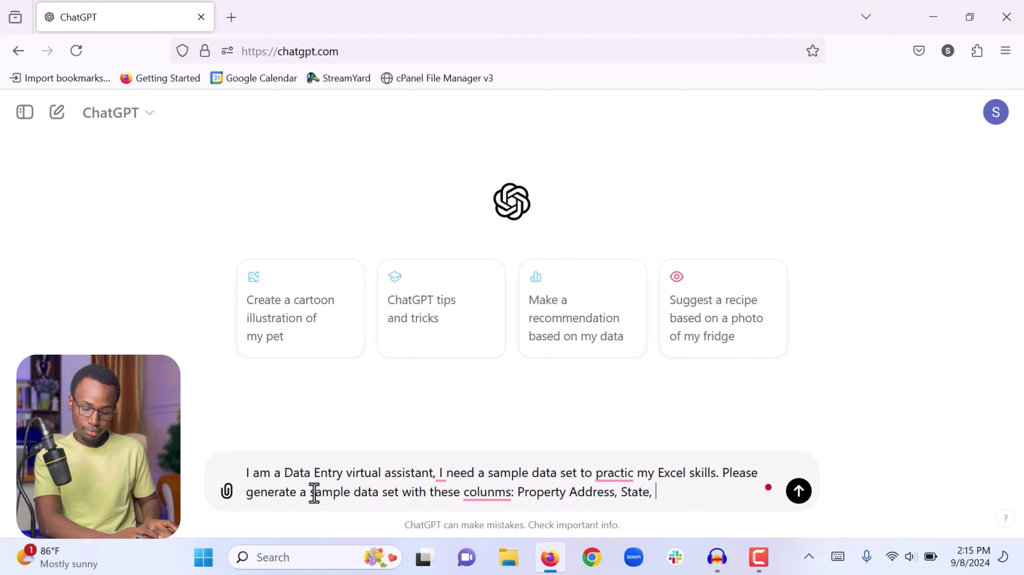
pyautogui.write('County, Homeowner Name, ')
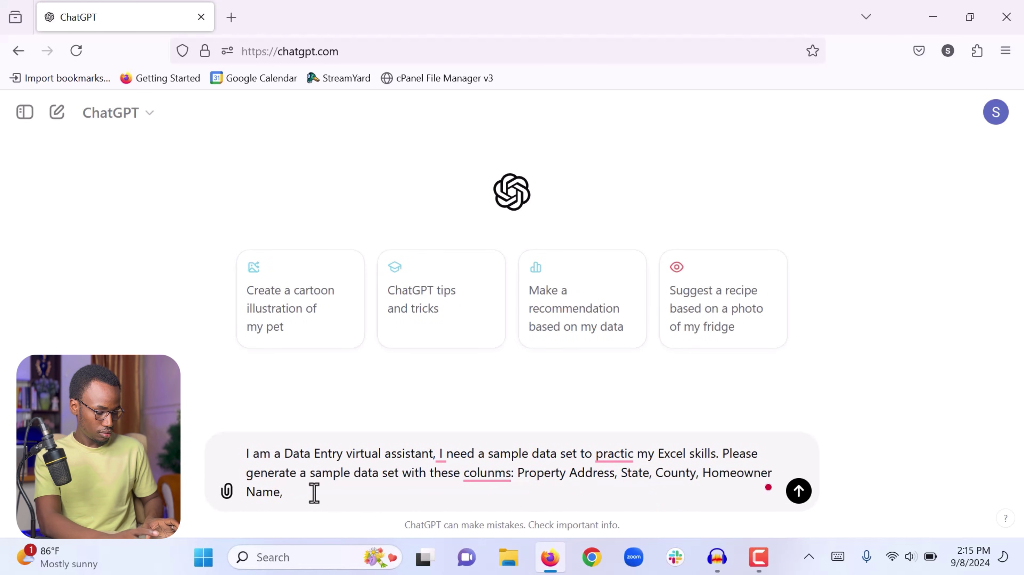
pyautogui.write('Asking Price, Status.')
pyautogui.hotkey('shift', 'Return')
pyautogui.write('A')
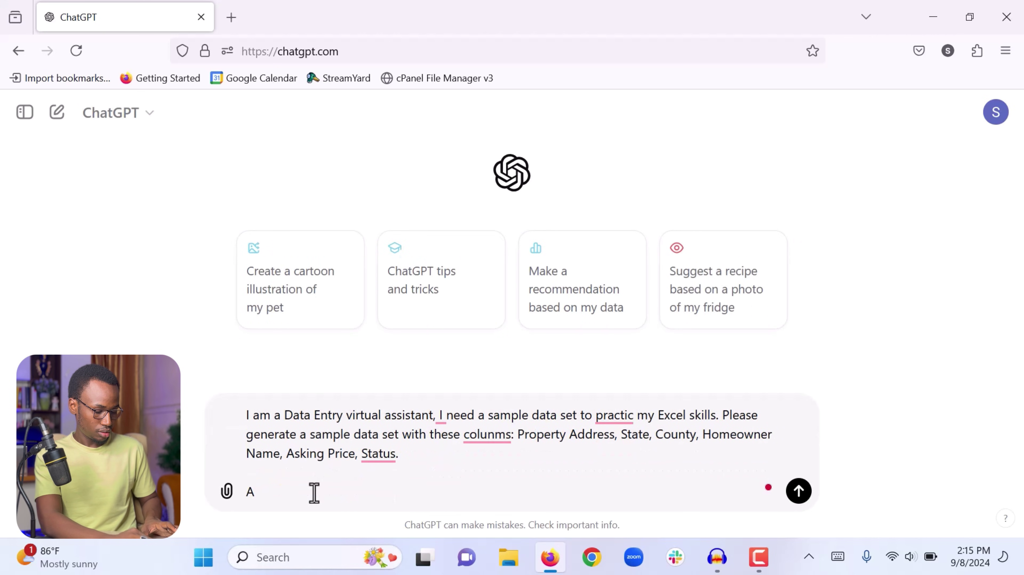
pyautogui.write('nd please generate the dataset in a atbul')
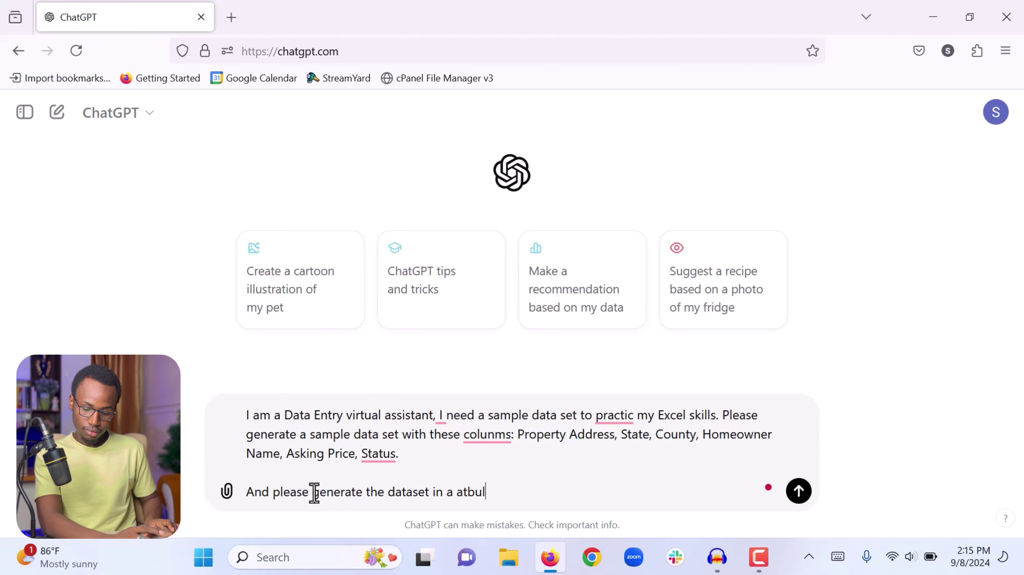
pyautogui.write('ar format, and the status column s')
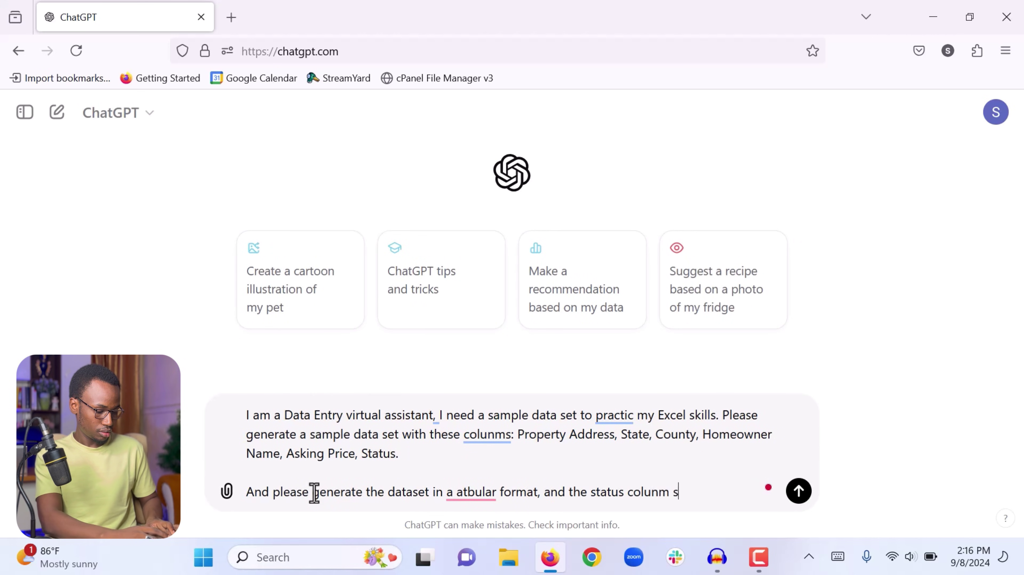
pyautogui.write('hould be either In Foreclosure or')
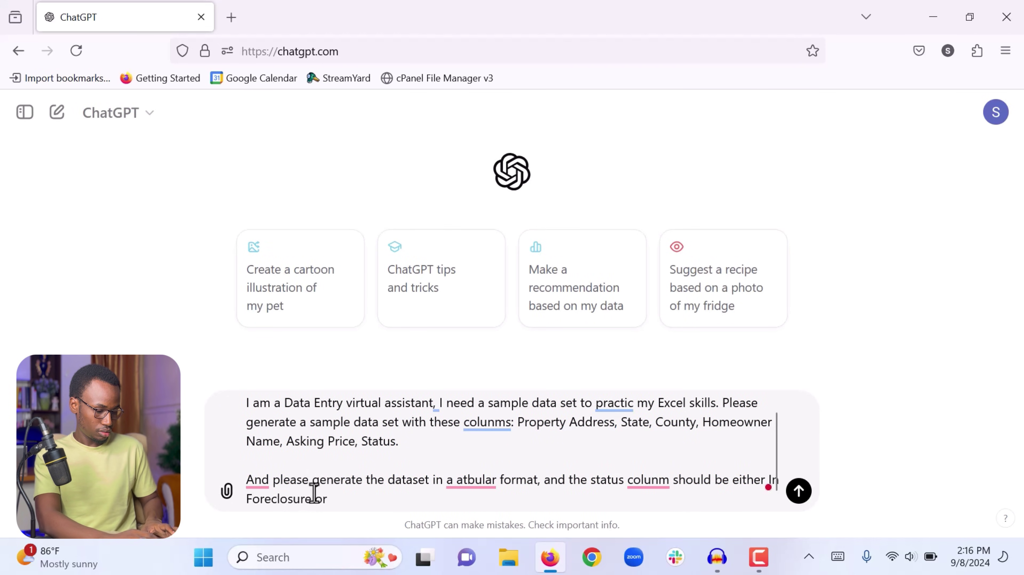
pyautogui.write(' Pre Foreclosure or')
pyautogui.write('Sold.')
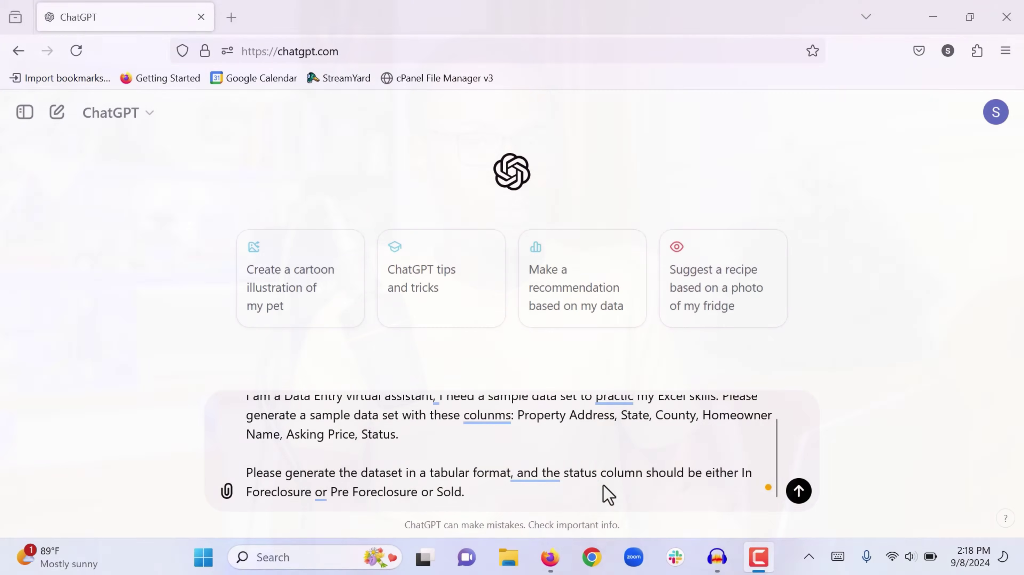
# - Send the dataset request and review the generated ten-row property table
pyautogui.click(798, 491)
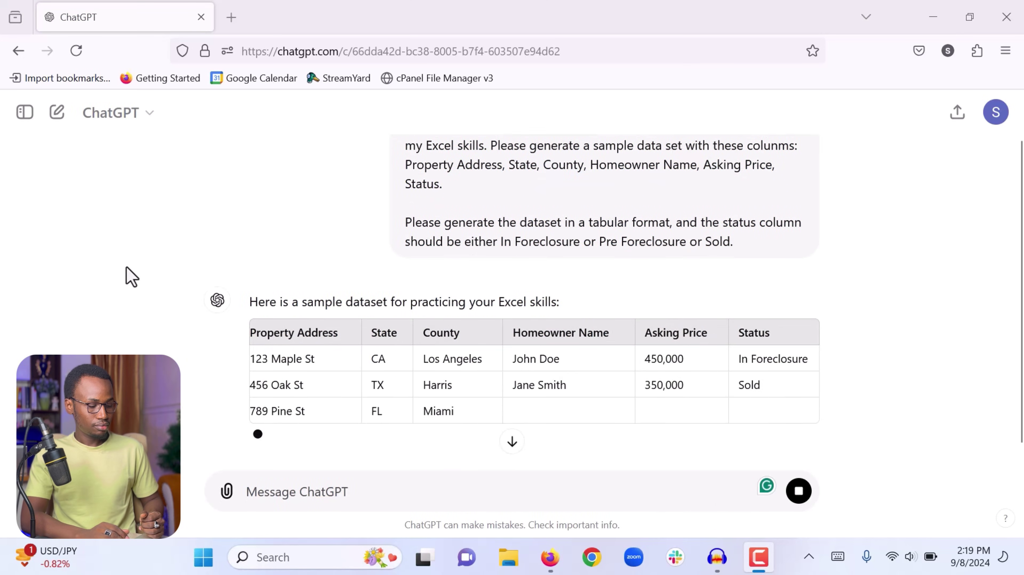
pyautogui.scroll(-6, 948, 304)
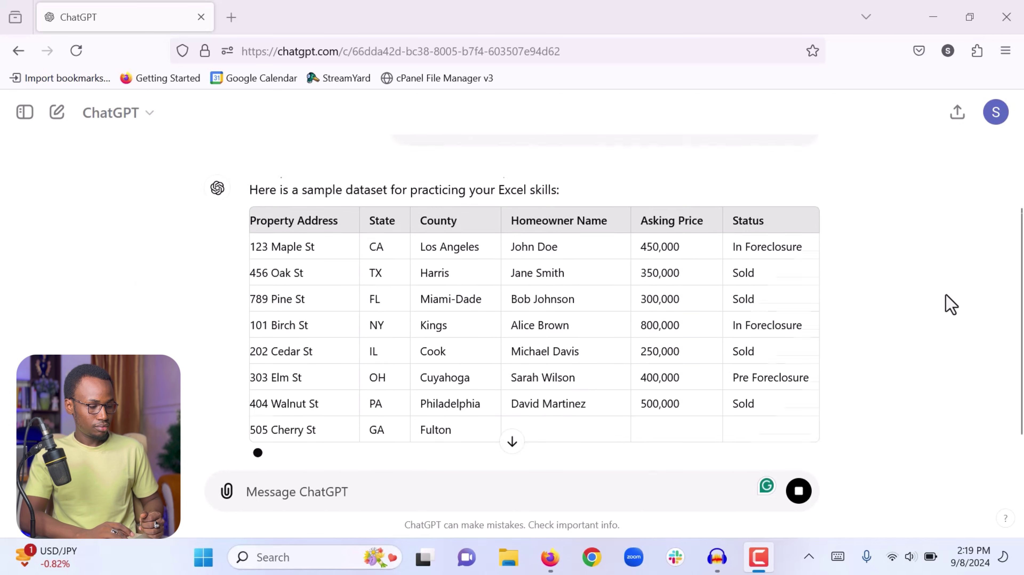
pyautogui.scroll(4, 770, 338)
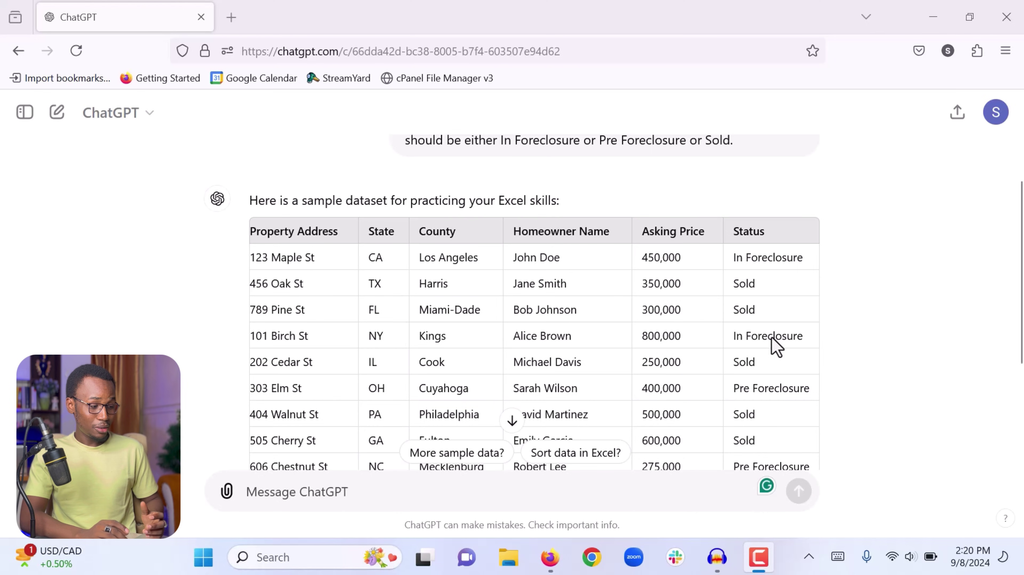
pyautogui.scroll(-2, 501, 296)
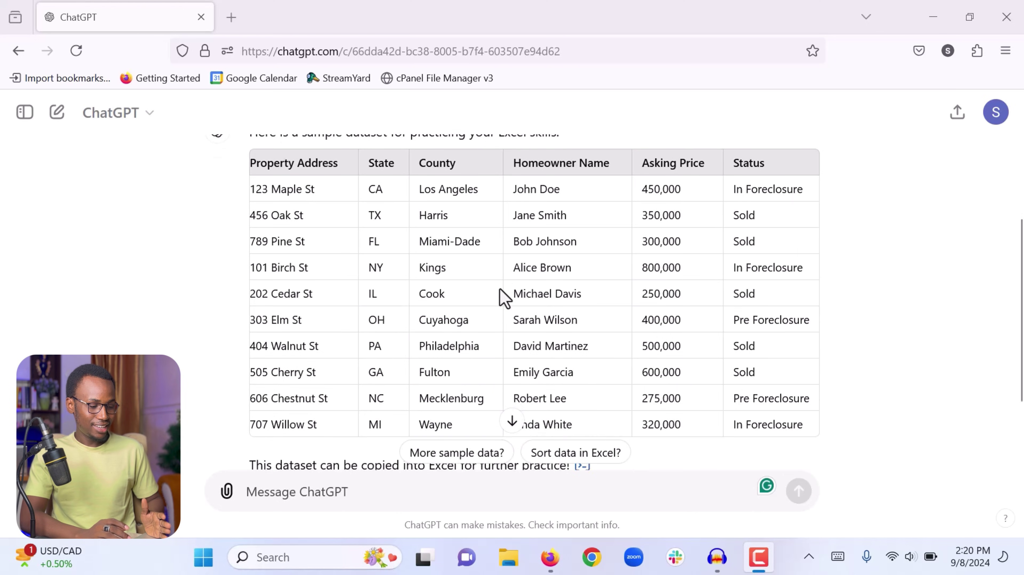
pyautogui.scroll(-3, 448, 353)
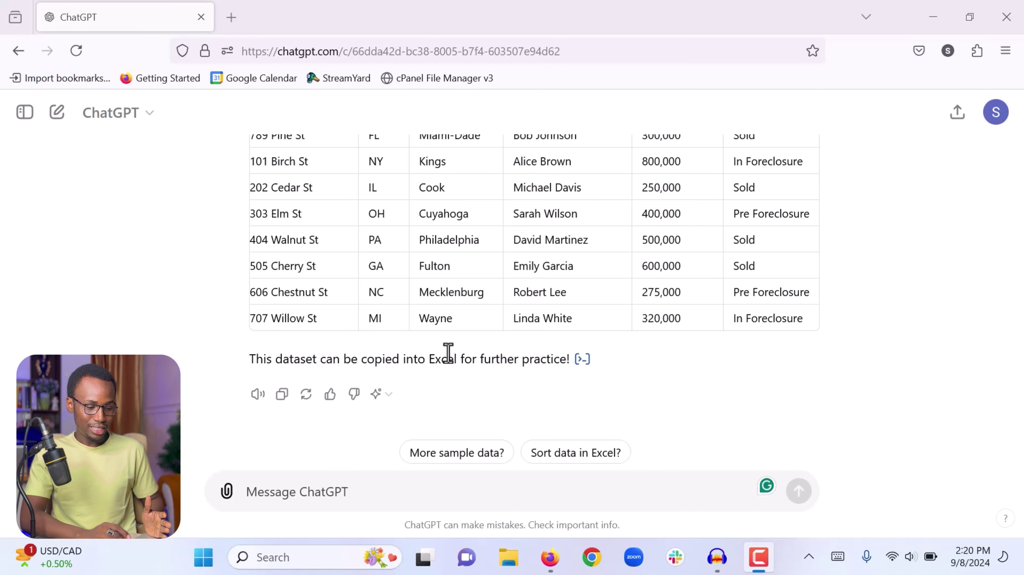
pyautogui.scroll(5, 448, 354)
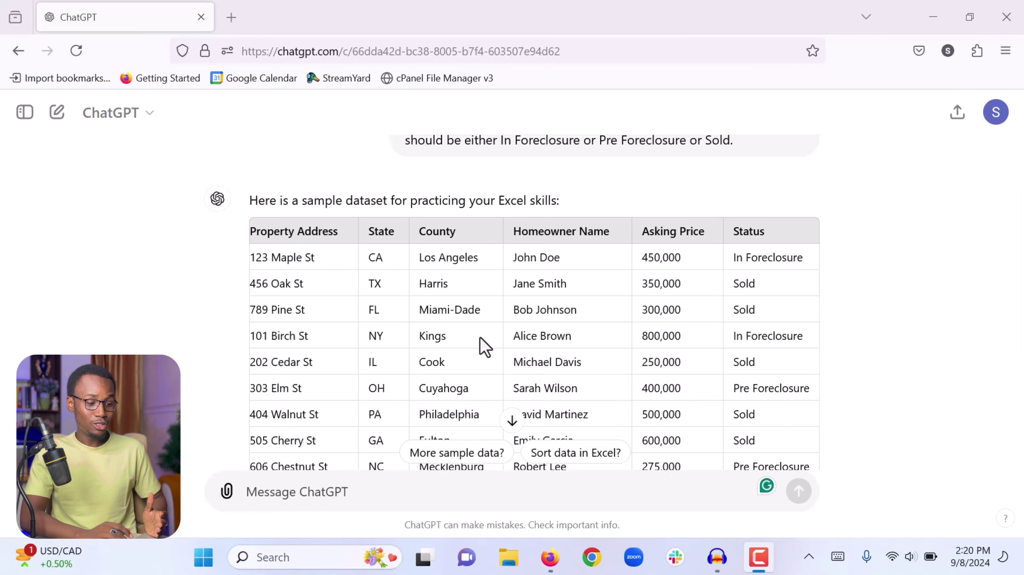
pyautogui.scroll(1, 483, 347)
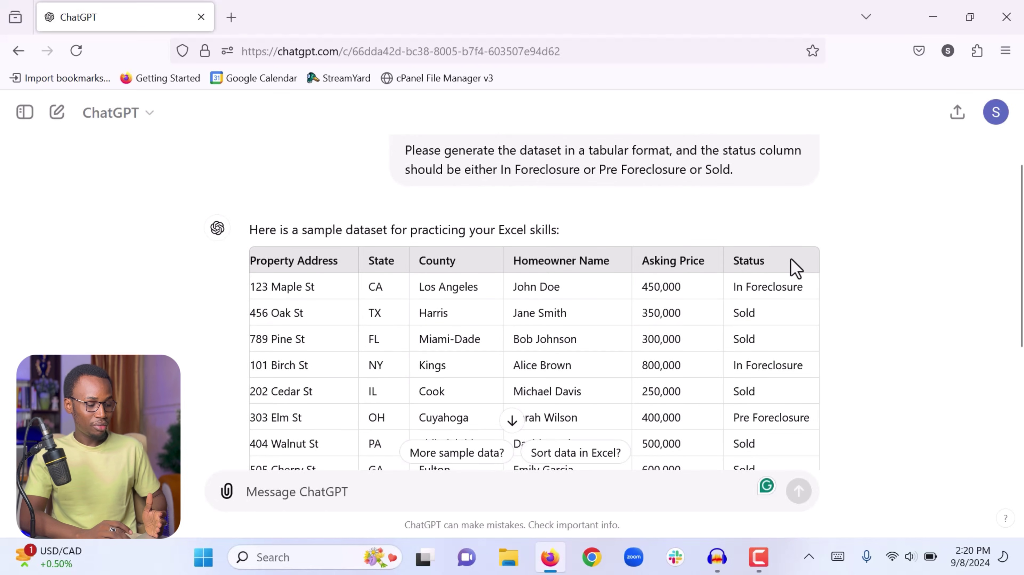
pyautogui.scroll(-5, 790, 260)
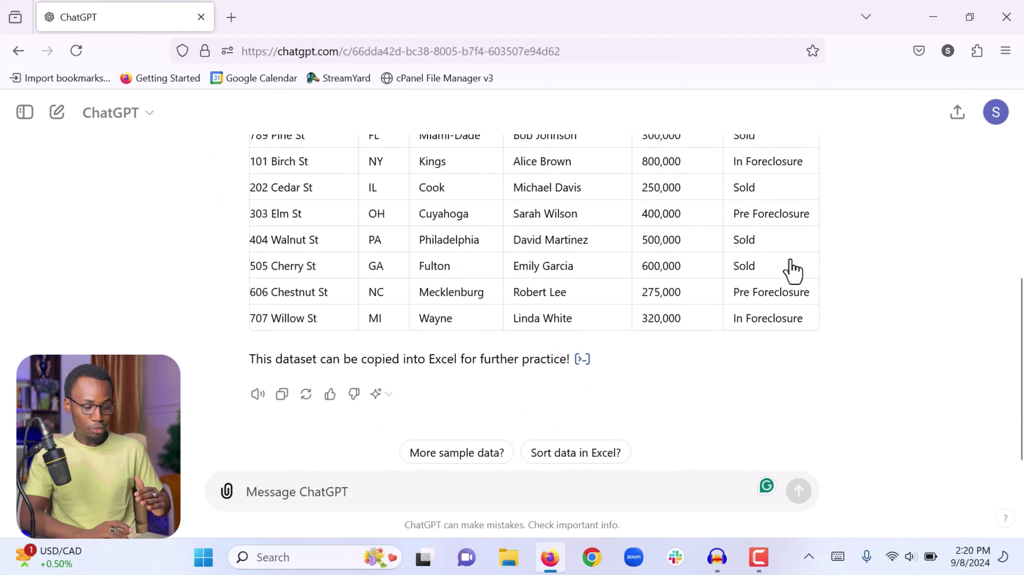
# - Check the Python code behind the table, then review the table again
pyautogui.click(580, 369)
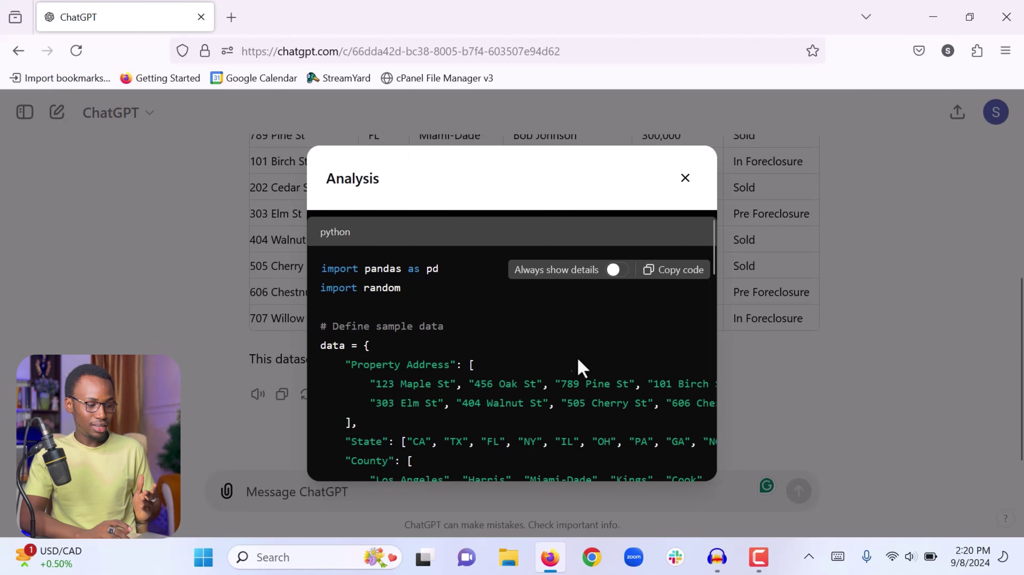
pyautogui.click(684, 177)
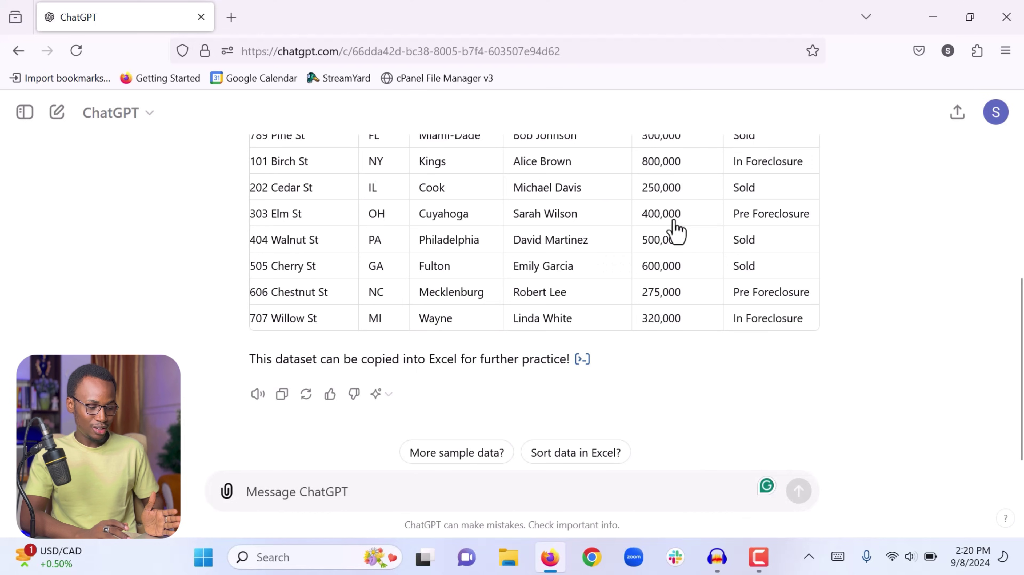
pyautogui.scroll(5, 638, 350)
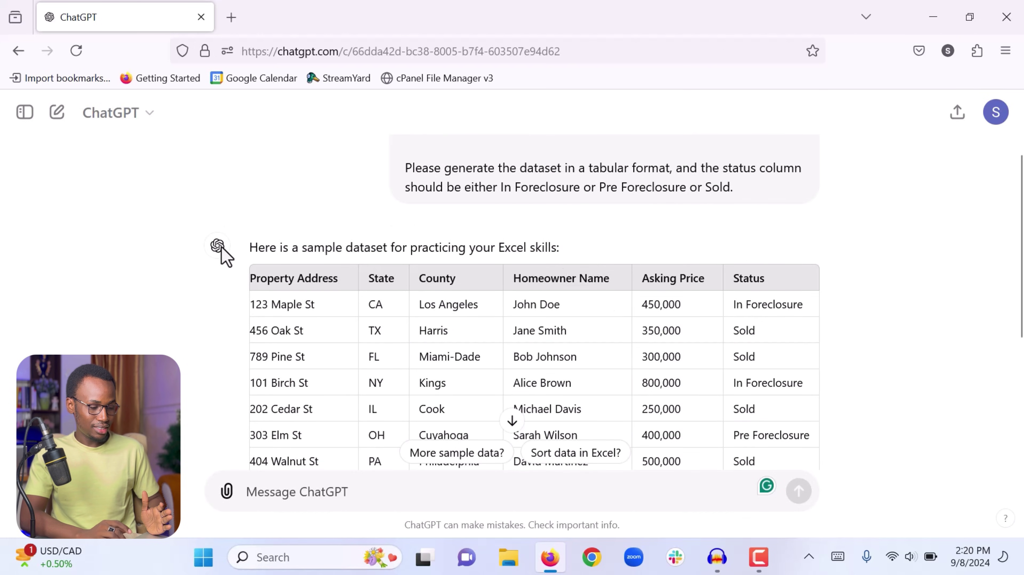
pyautogui.scroll(1, 457, 284)
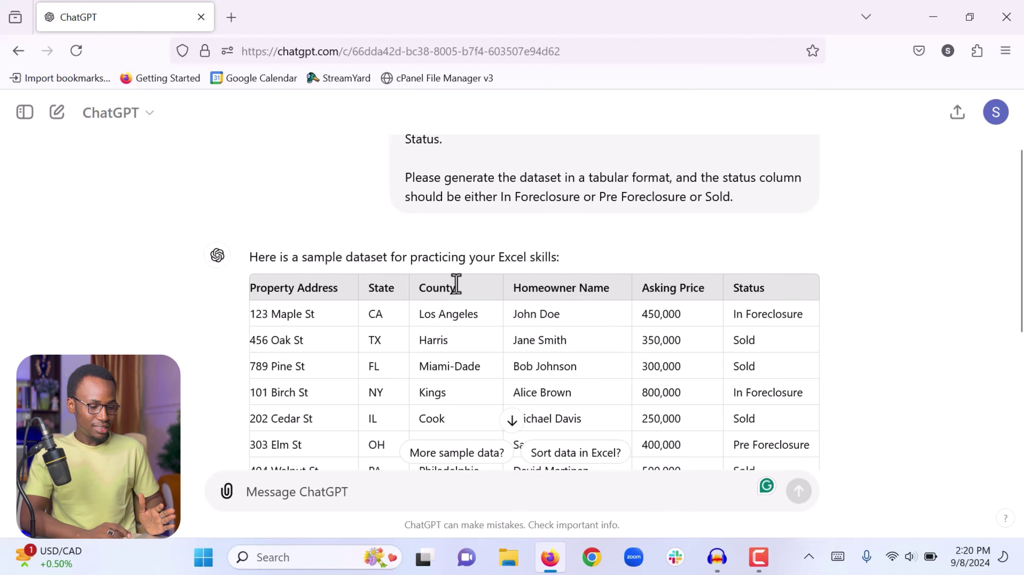
pyautogui.scroll(2, 456, 284)
pyautogui.scroll(-2, 456, 284)
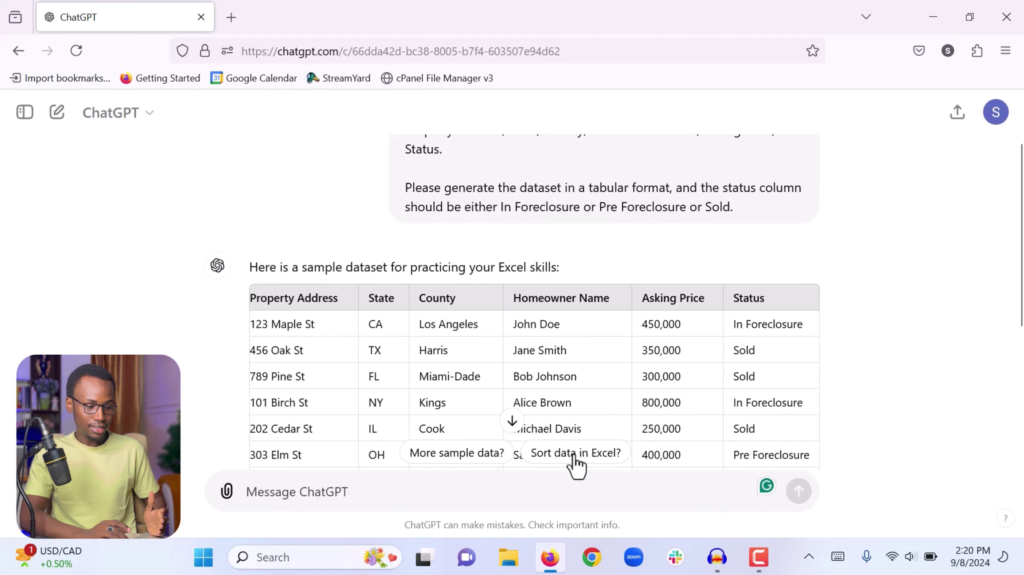
pyautogui.scroll(-1, 594, 350)
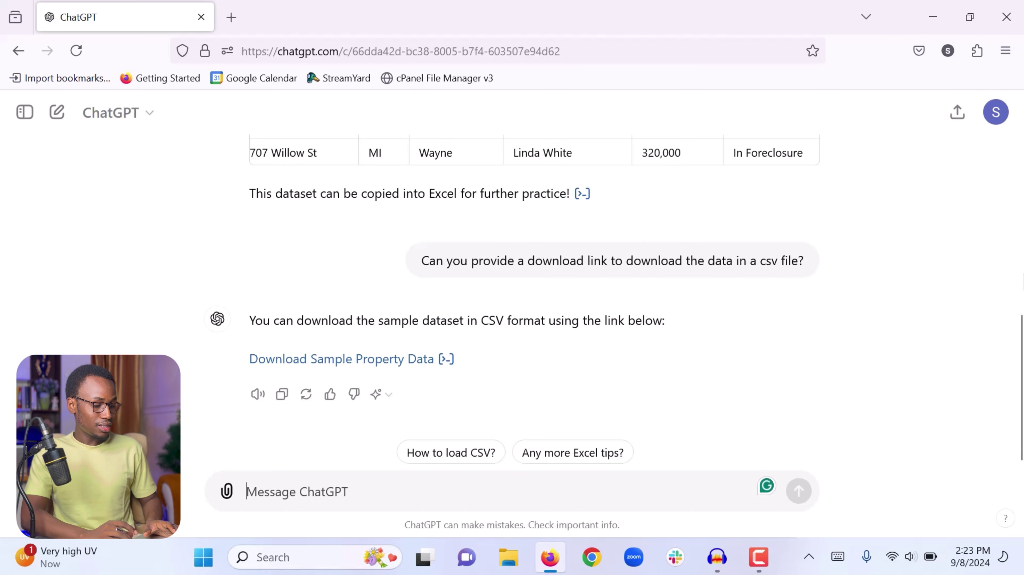
# - Download sample_property_data.csv and open it in Excel
pyautogui.click(295, 360)
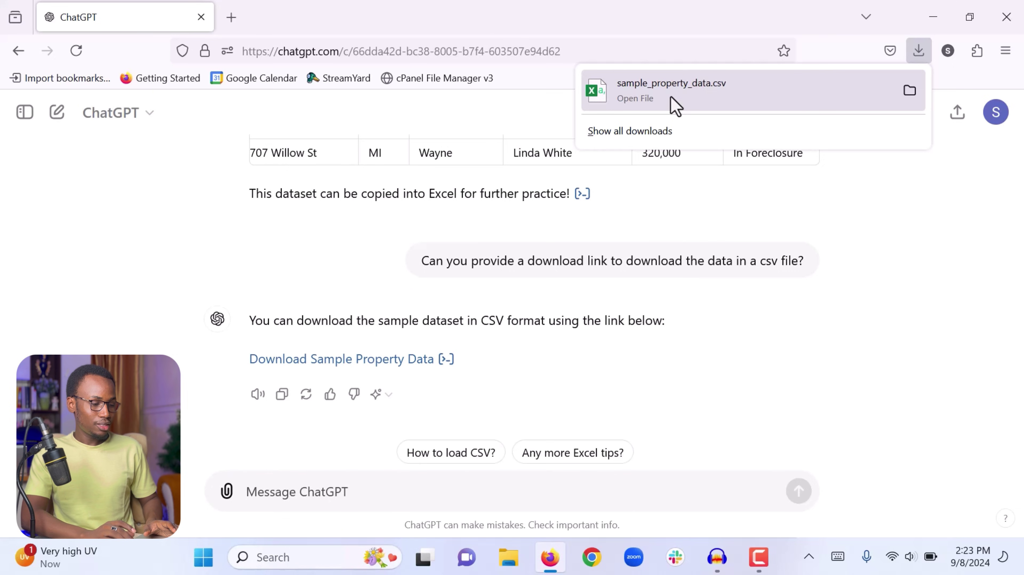
pyautogui.click(701, 104)
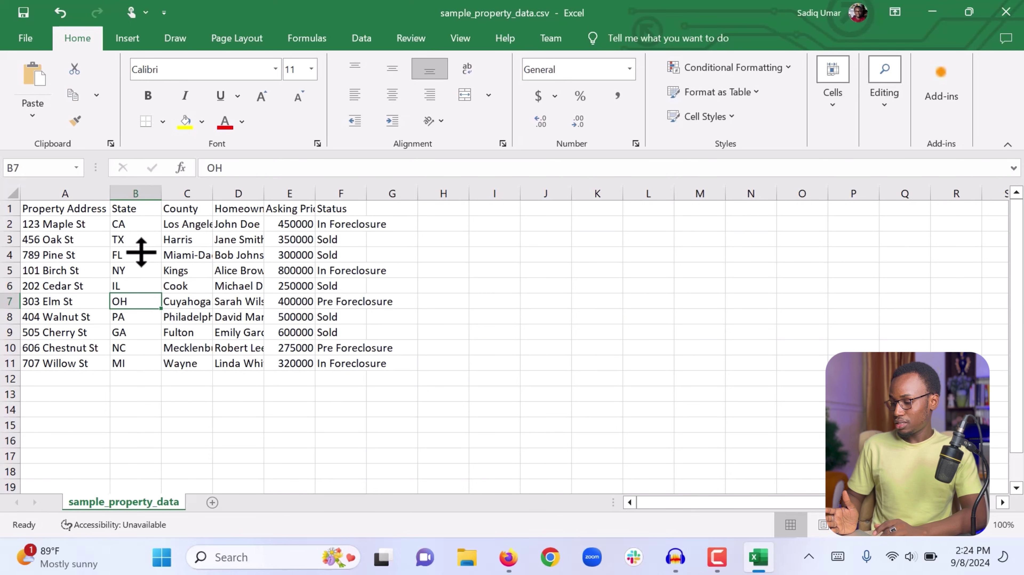
# - Copy the property data A1:G12 and paste it starting at row 12
pyautogui.moveTo(383, 381); pyautogui.dragTo(44, 226)
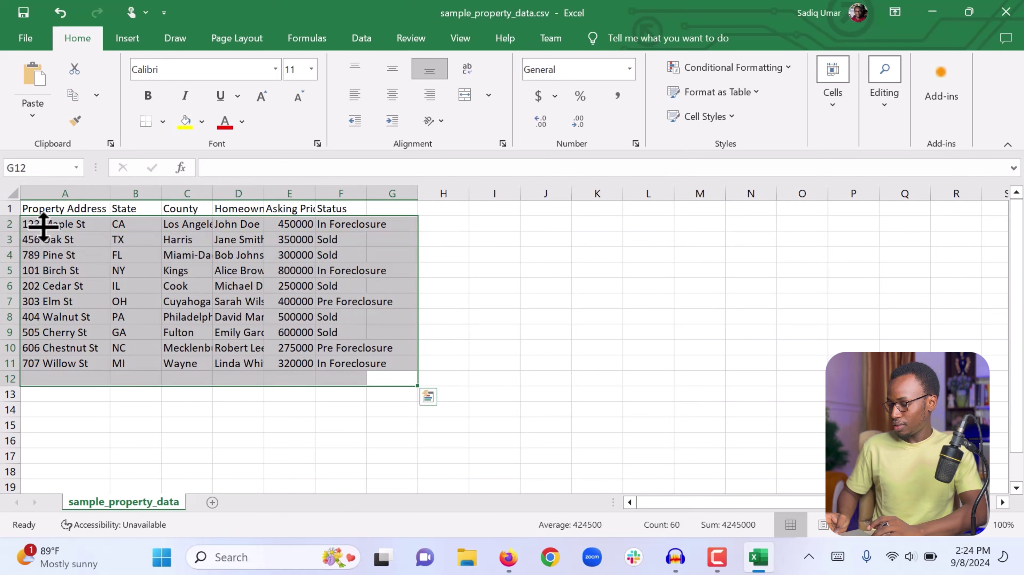
pyautogui.hotkey('ctrl', 'c')
pyautogui.click(47, 379)
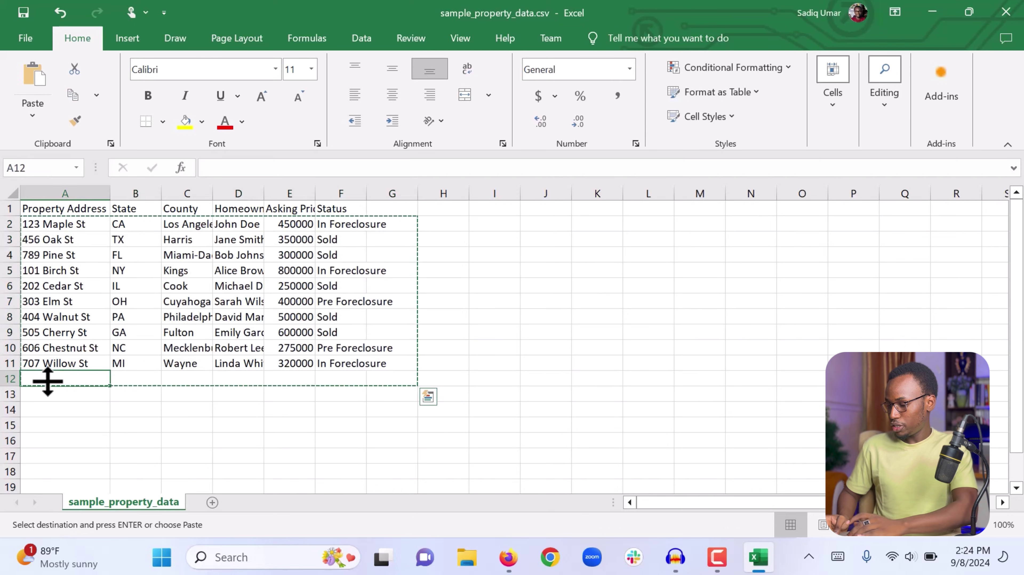
pyautogui.press('Return')
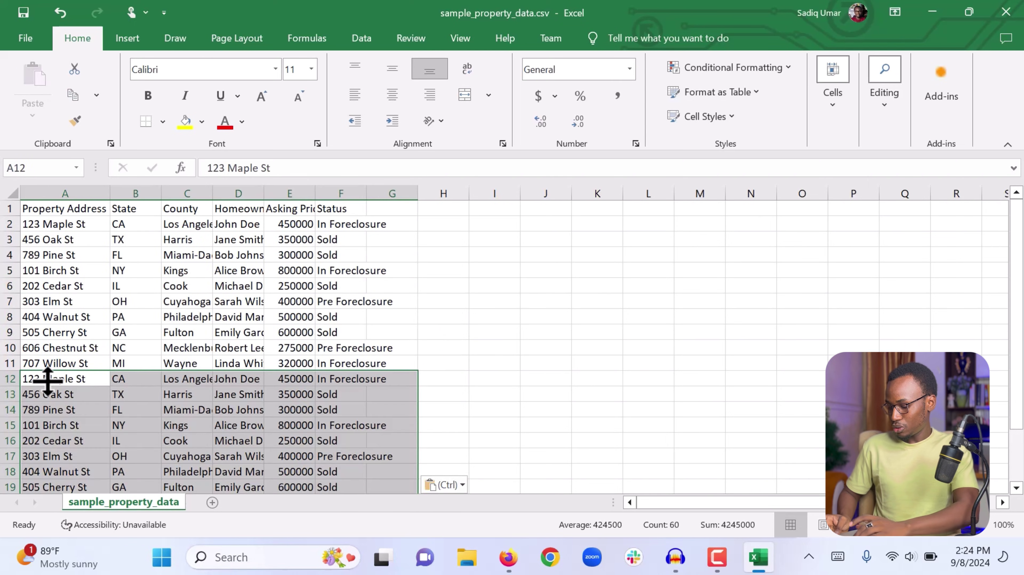
pyautogui.scroll(-3, 48, 380)
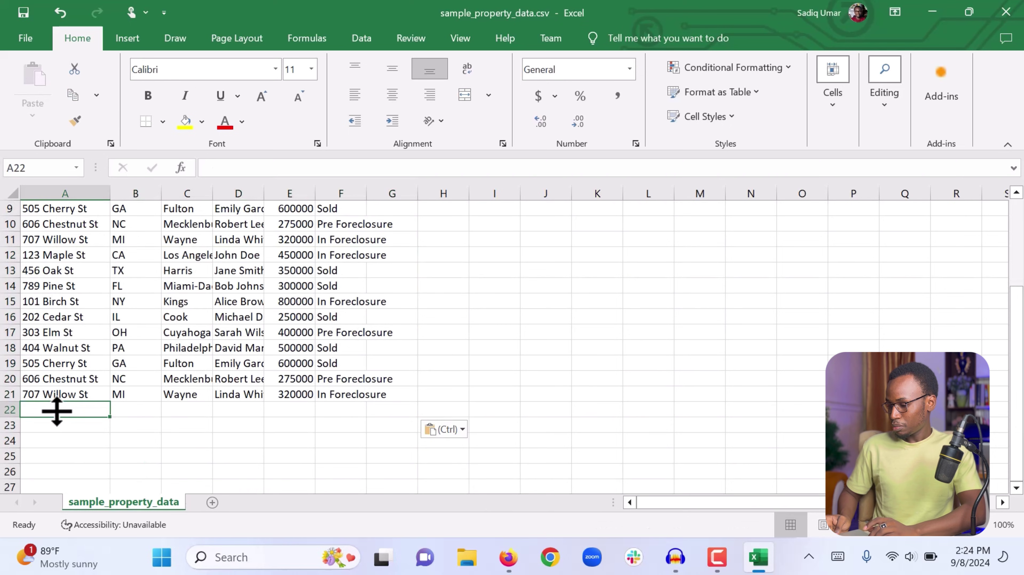
pyautogui.scroll(-1, 56, 411)
pyautogui.scroll(4, 311, 461)
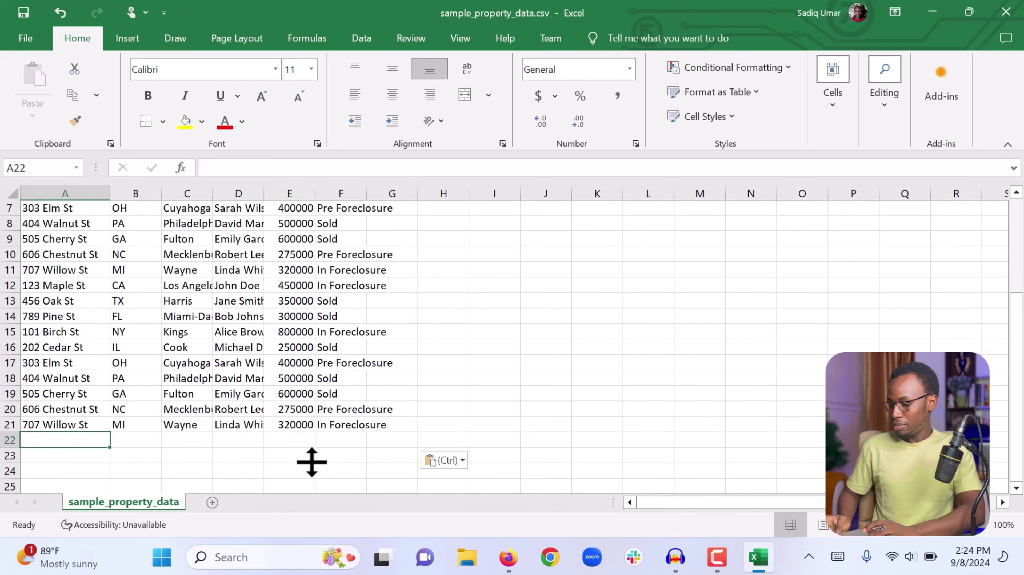
pyautogui.scroll(-3, 373, 472)
# - Copy A2:G23 and paste it at A22 so listings reach row 41, then return to ChatGPT
pyautogui.moveTo(382, 408); pyautogui.dragTo(31, 218)
pyautogui.hotkey('ctrl', 'c')
pyautogui.scroll(-1, 36, 223)
pyautogui.scroll(-3, 35, 222)
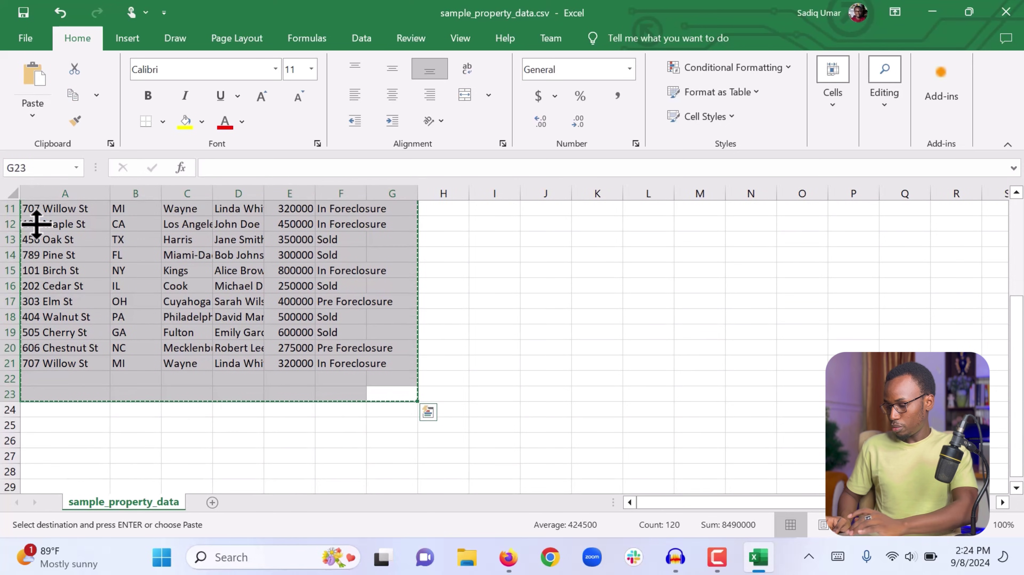
pyautogui.click(60, 380)
pyautogui.press('Return')
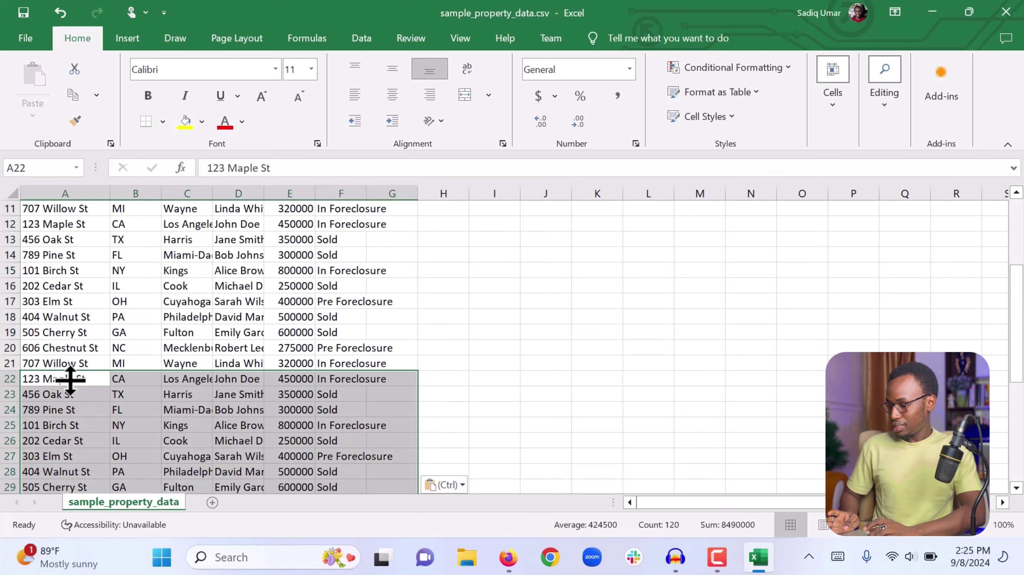
pyautogui.click(526, 366)
pyautogui.scroll(-6, 525, 366)
pyautogui.scroll(-1, 525, 366)
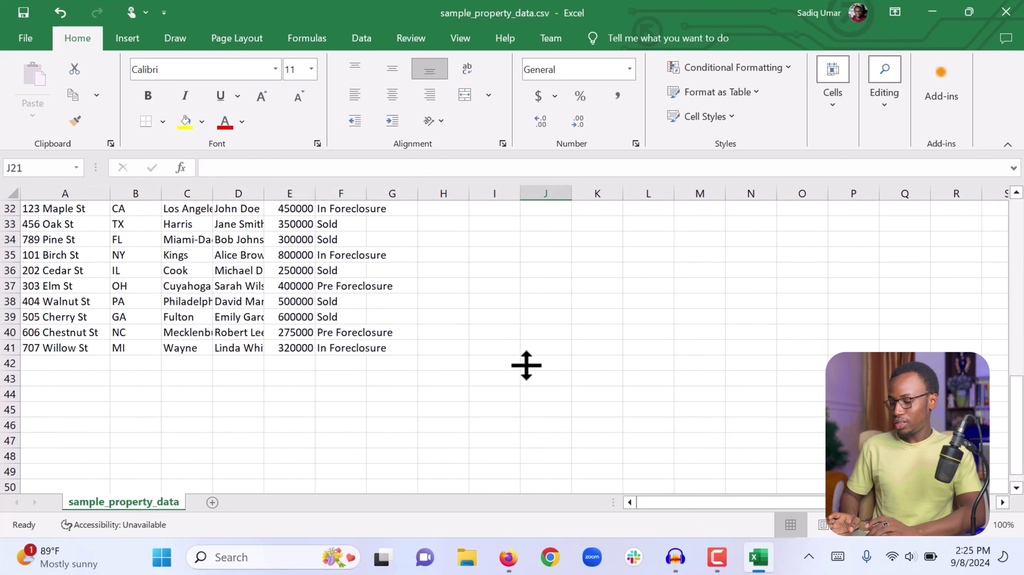
pyautogui.scroll(10, 526, 365)
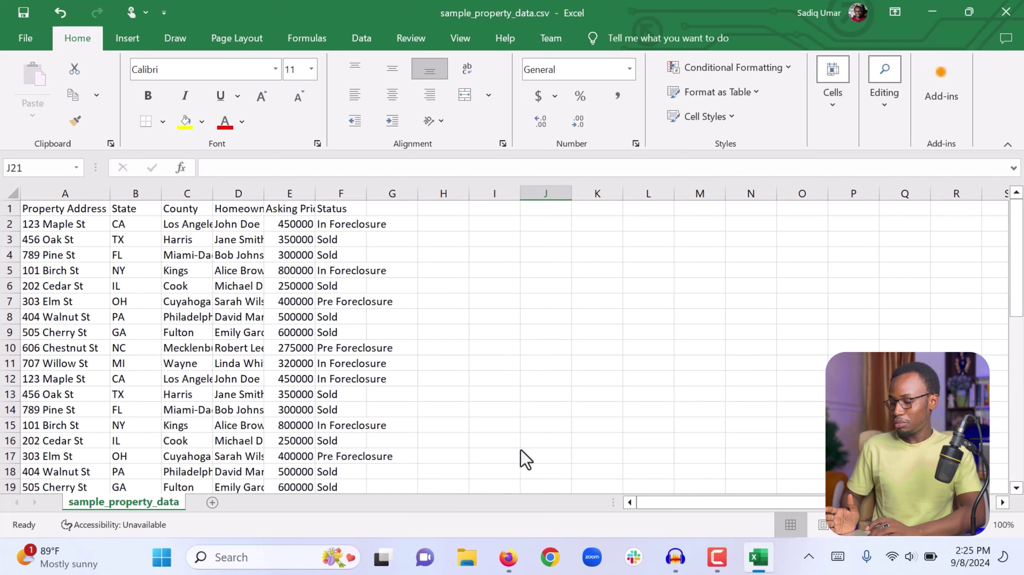
pyautogui.click(508, 557)
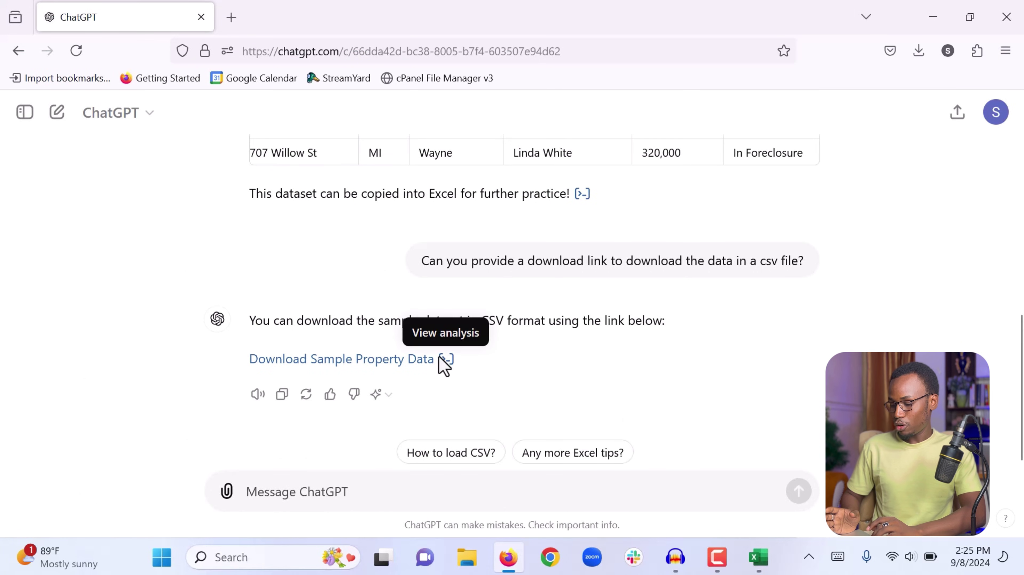
# - Ask ChatGPT to add more rows so the dataset has 100 rows
pyautogui.click(335, 492)
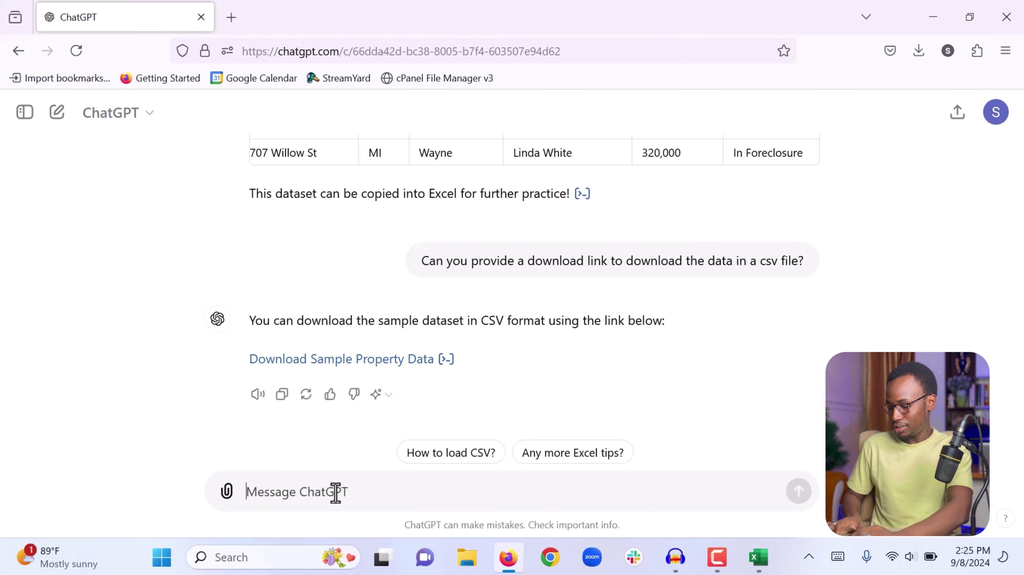
pyautogui.write('Can you add more rows and make it 100 rows of data?')
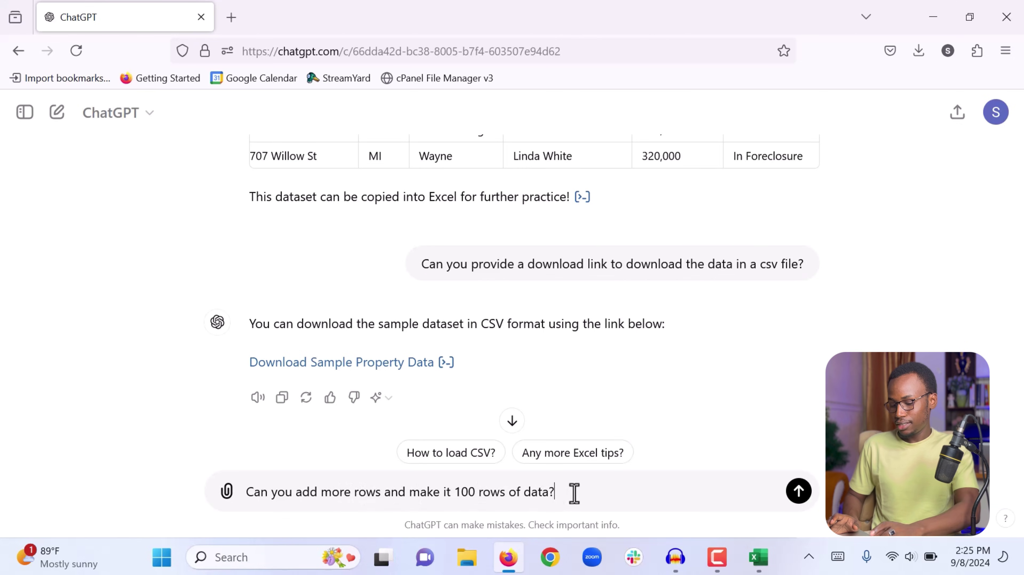
pyautogui.press('Return')
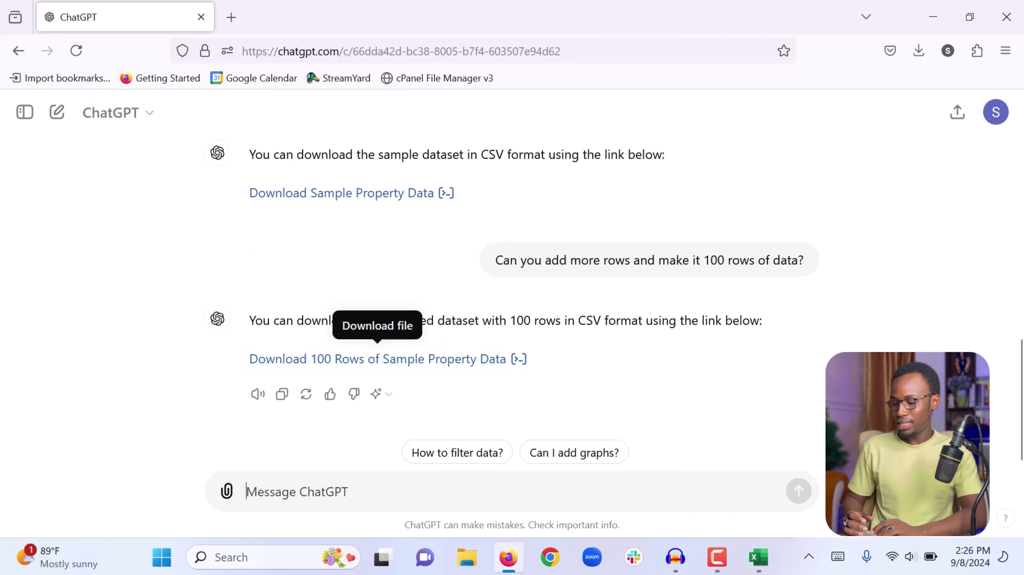
# - Close the 10-row workbook without saving, then download and open the 100-row CSV
pyautogui.click(760, 562)
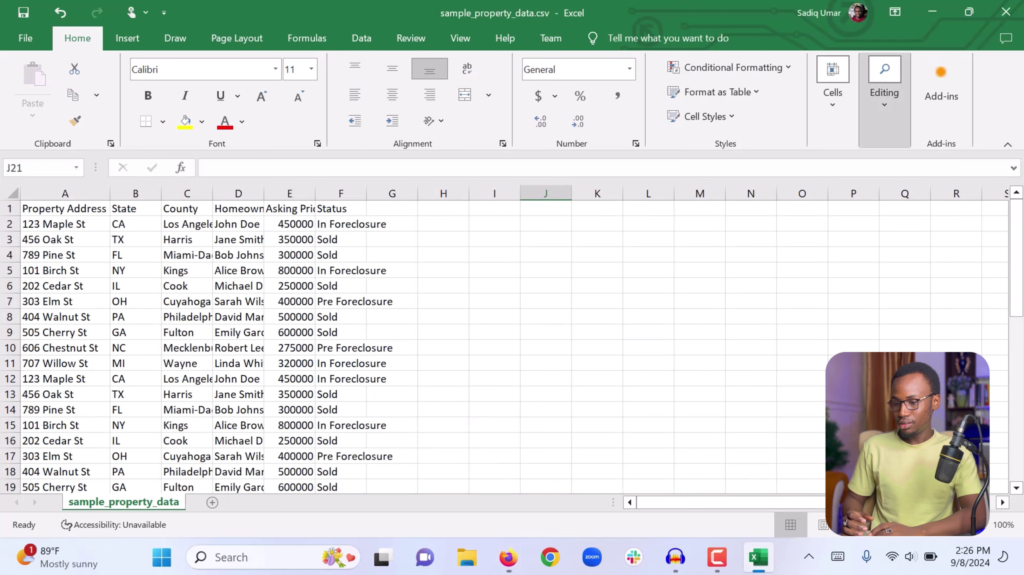
pyautogui.click(1006, 12)
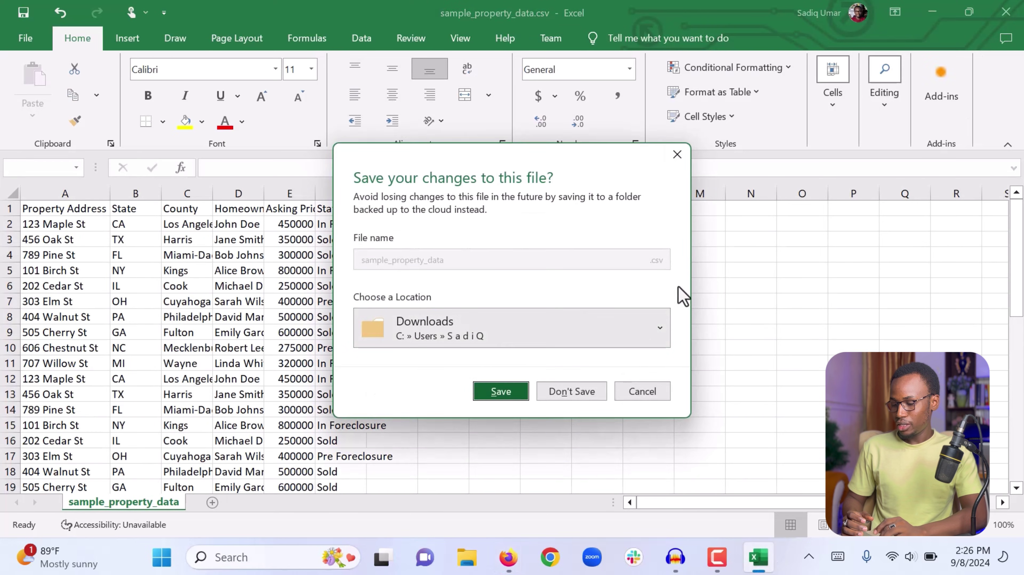
pyautogui.click(556, 393)
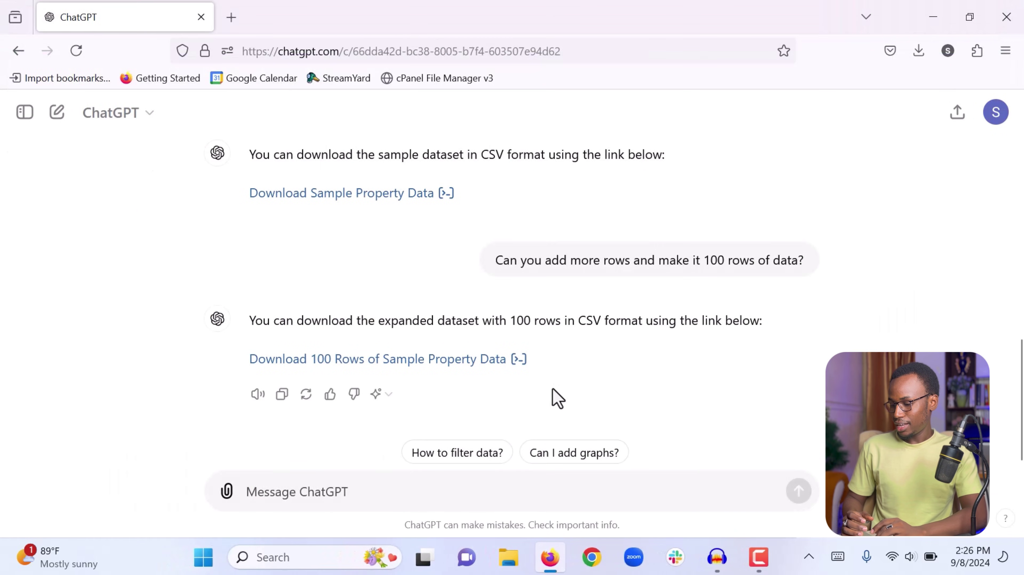
pyautogui.click(431, 363)
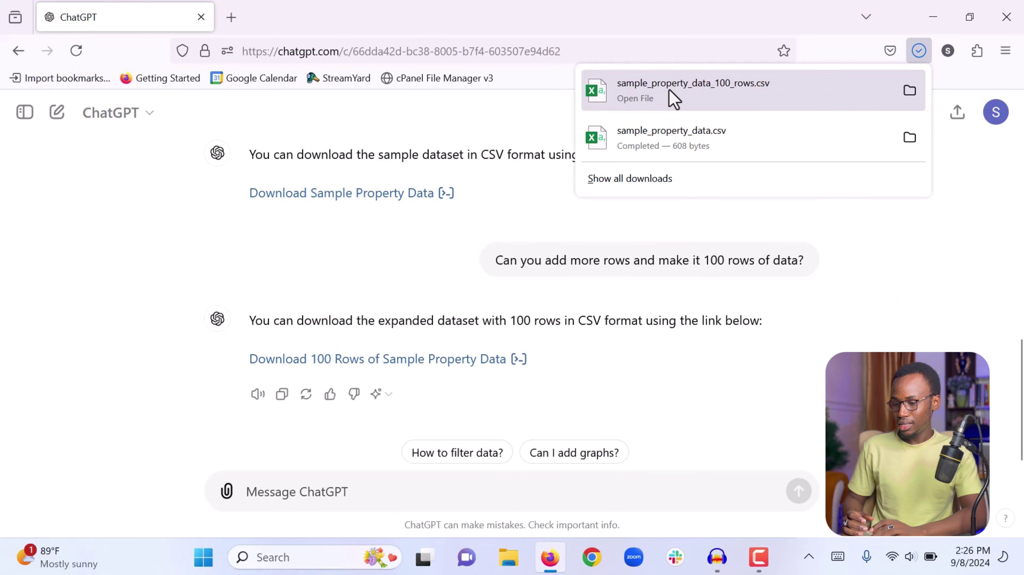
pyautogui.click(671, 97)
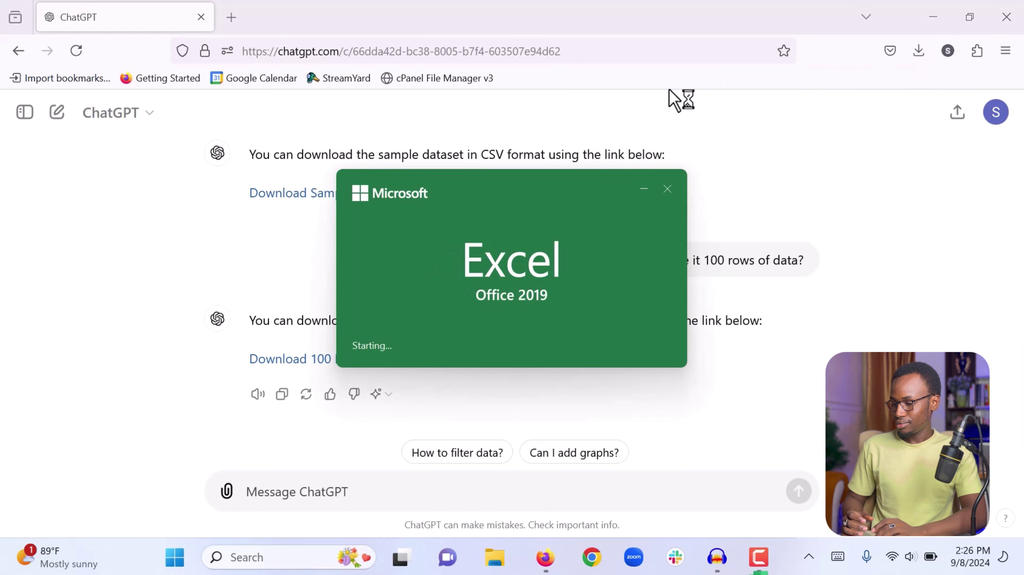
# - Scroll through the 100 property listings and select cell C4 inside the data
pyautogui.scroll(-4, 456, 347)
pyautogui.scroll(-16, 457, 347)
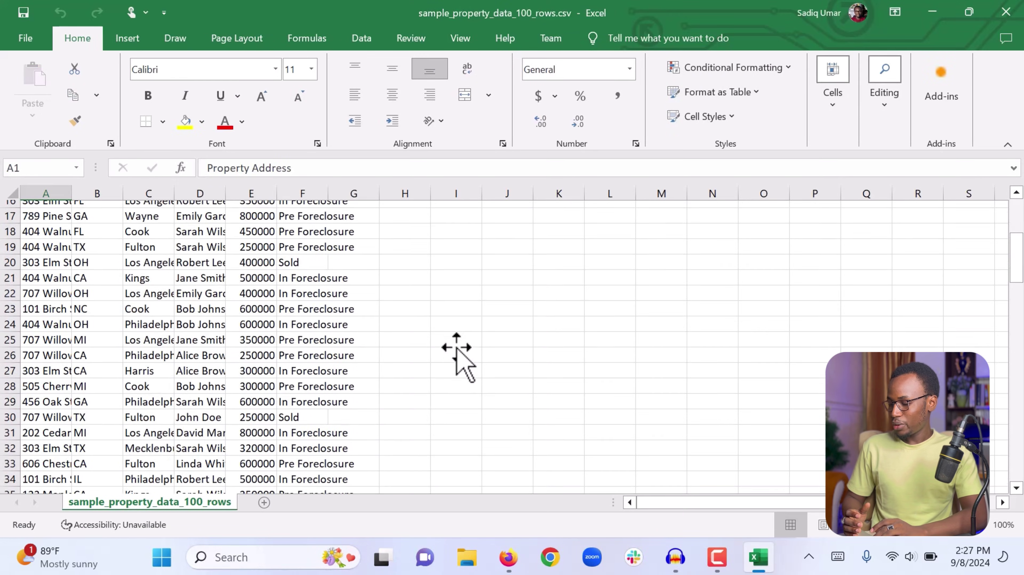
pyautogui.scroll(-1, 457, 348)
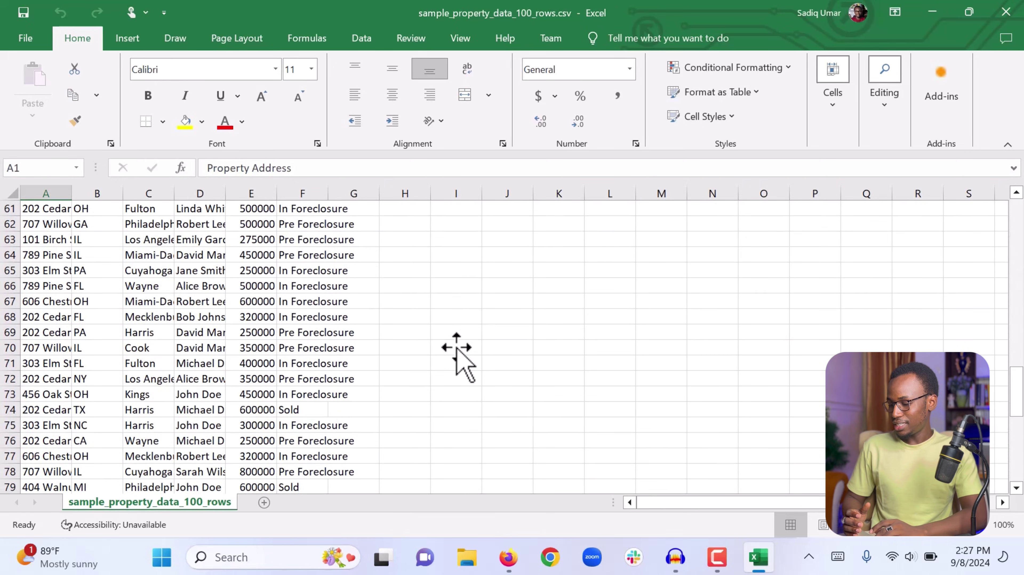
pyautogui.scroll(15, 457, 347)
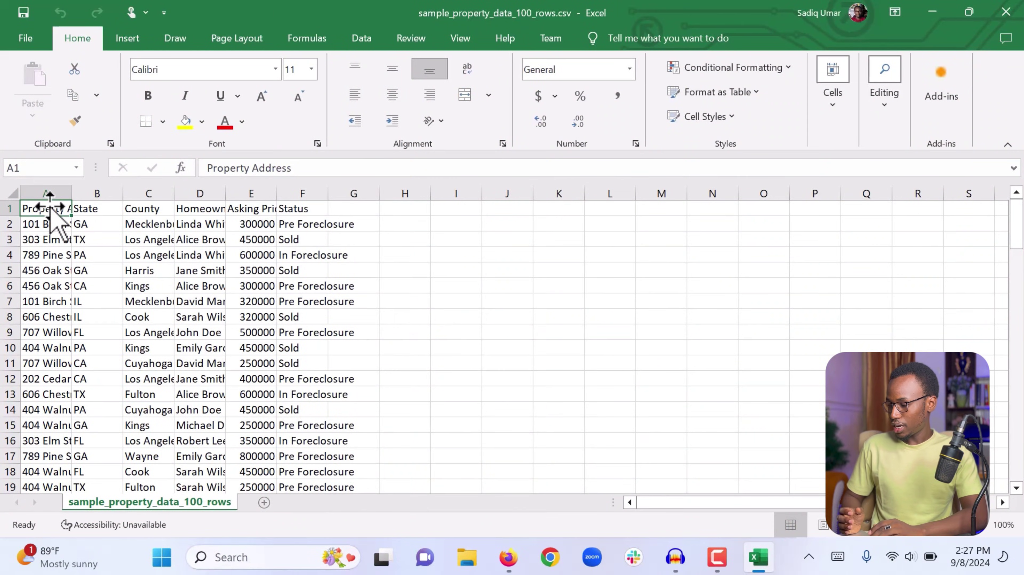
pyautogui.click(134, 253)
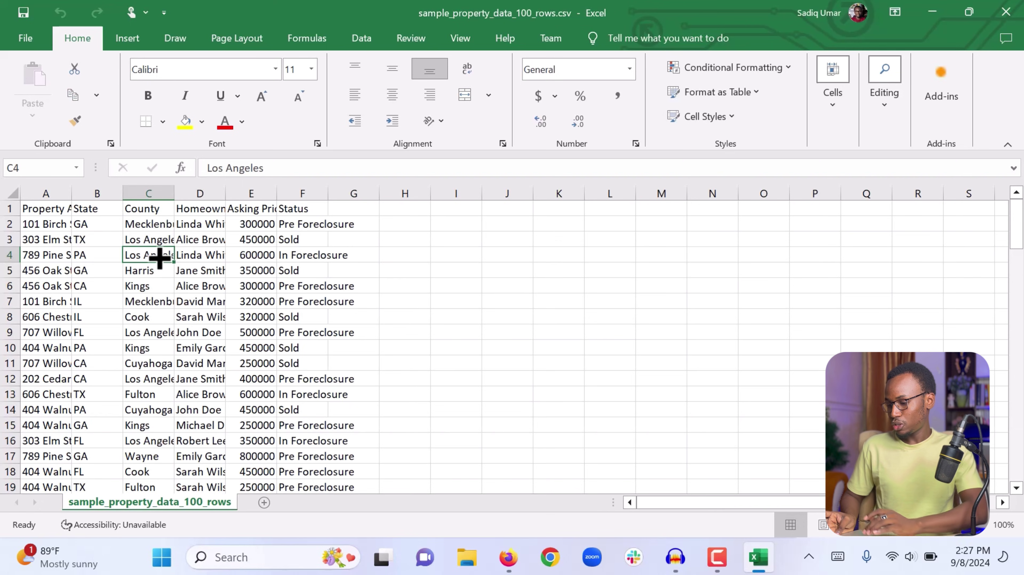
# - Convert A1:F101 into a table with headers styled White, Table Style Light 8
pyautogui.hotkey('ctrl', 't')
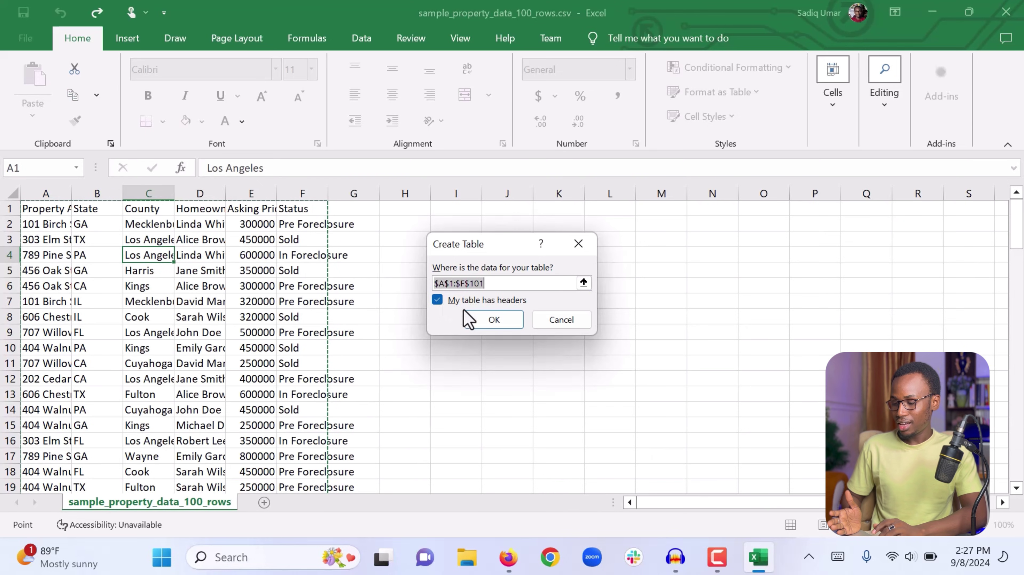
pyautogui.click(496, 320)
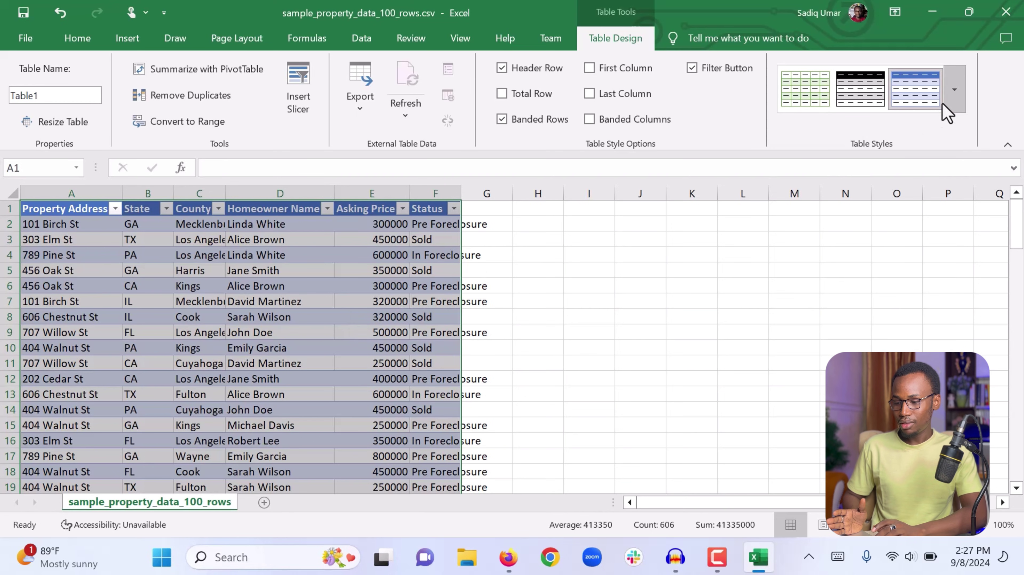
pyautogui.click(954, 98)
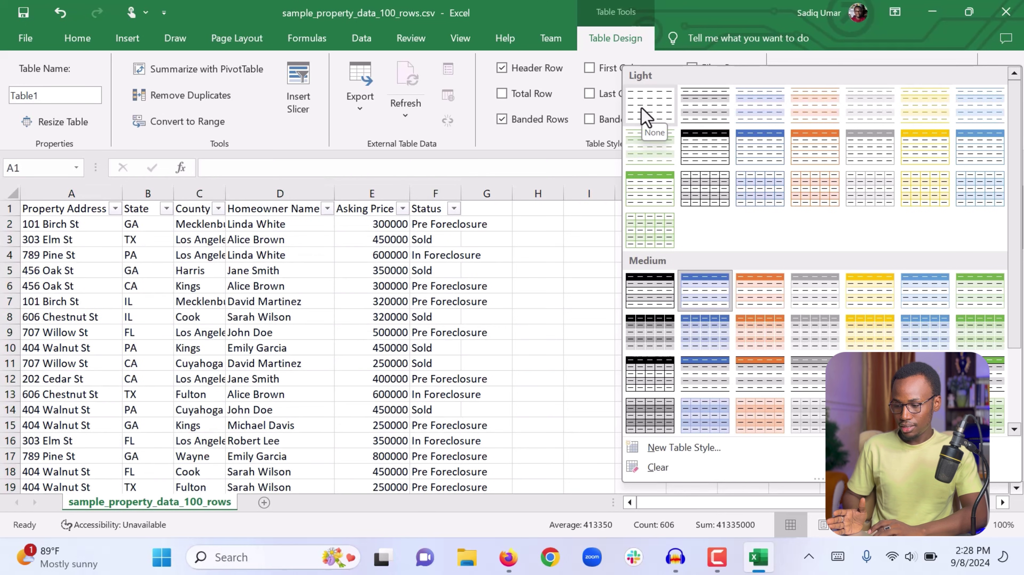
pyautogui.click(701, 142)
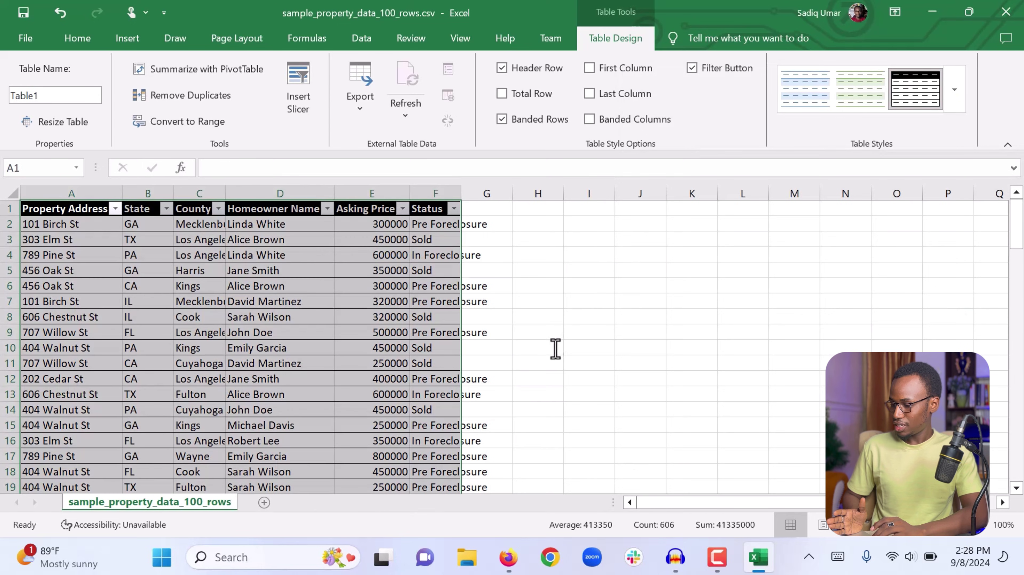
pyautogui.moveTo(461, 193); pyautogui.dragTo(495, 196)
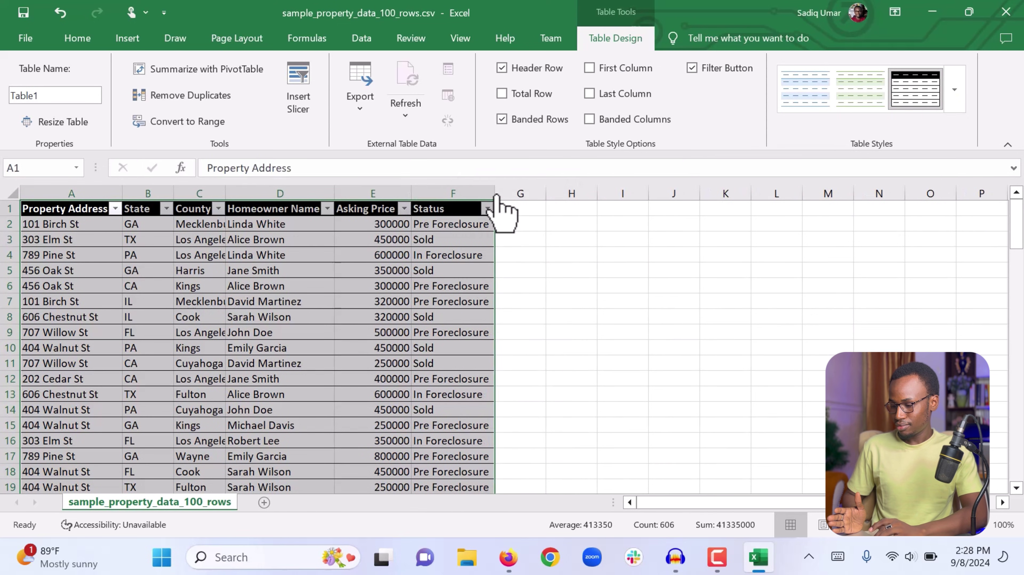
pyautogui.doubleClick(223, 197)
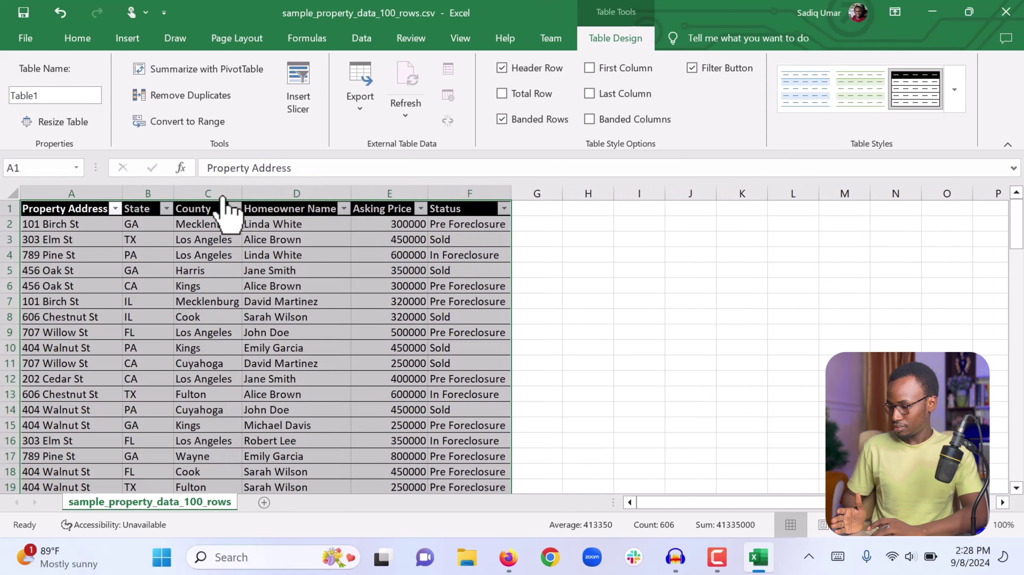
pyautogui.moveTo(241, 197); pyautogui.dragTo(262, 199)
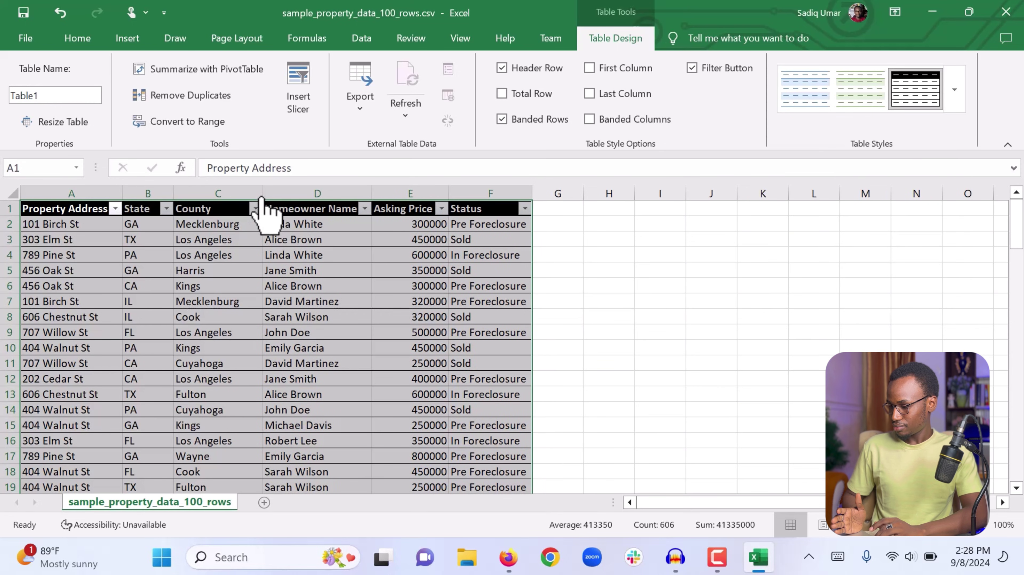
pyautogui.click(258, 302)
pyautogui.click(709, 379)
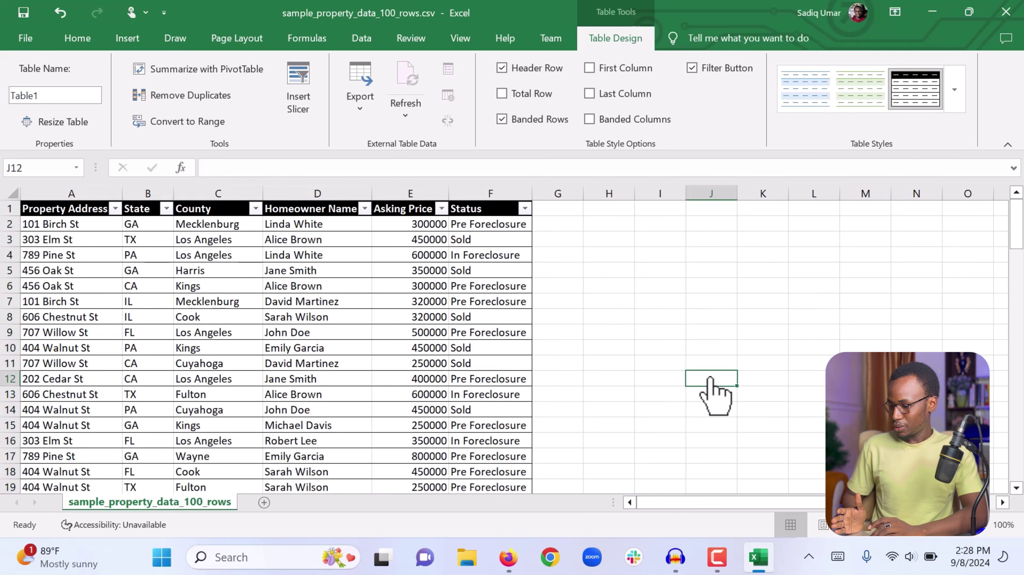
pyautogui.scroll(-7, 713, 396)
pyautogui.scroll(-3, 715, 397)
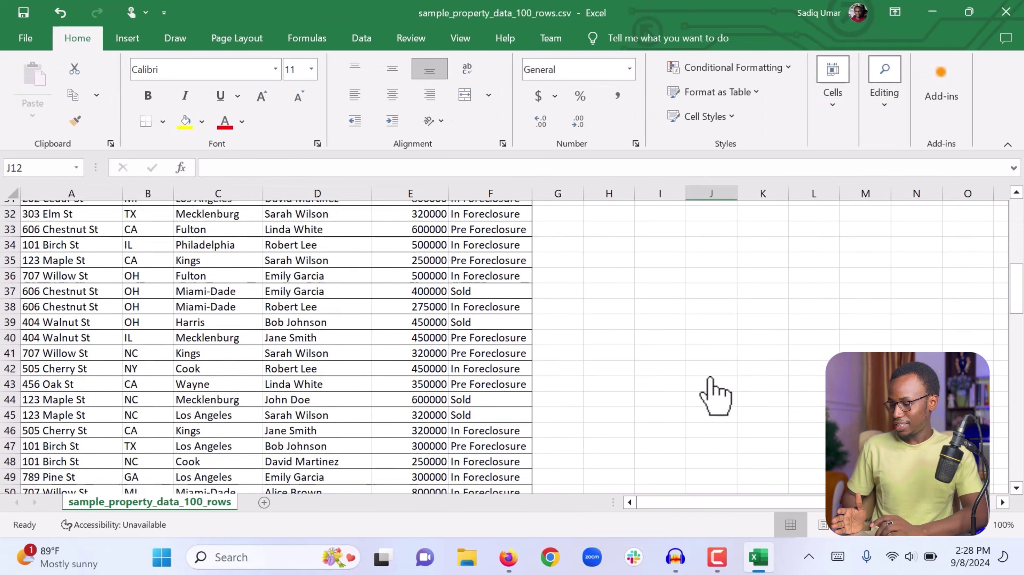
pyautogui.scroll(10, 715, 397)
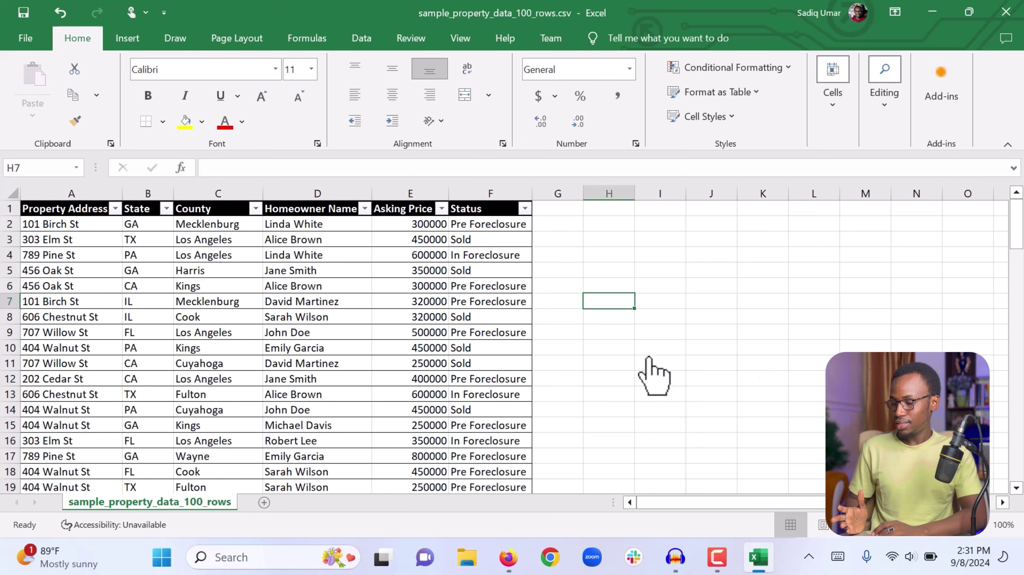
pyautogui.scroll(-3, 497, 319)
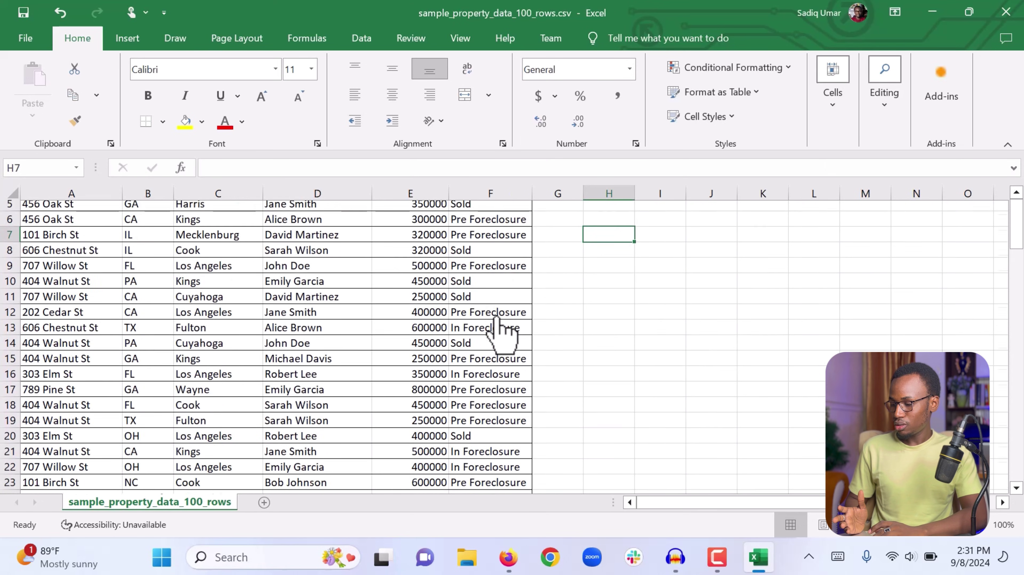
pyautogui.scroll(3, 497, 318)
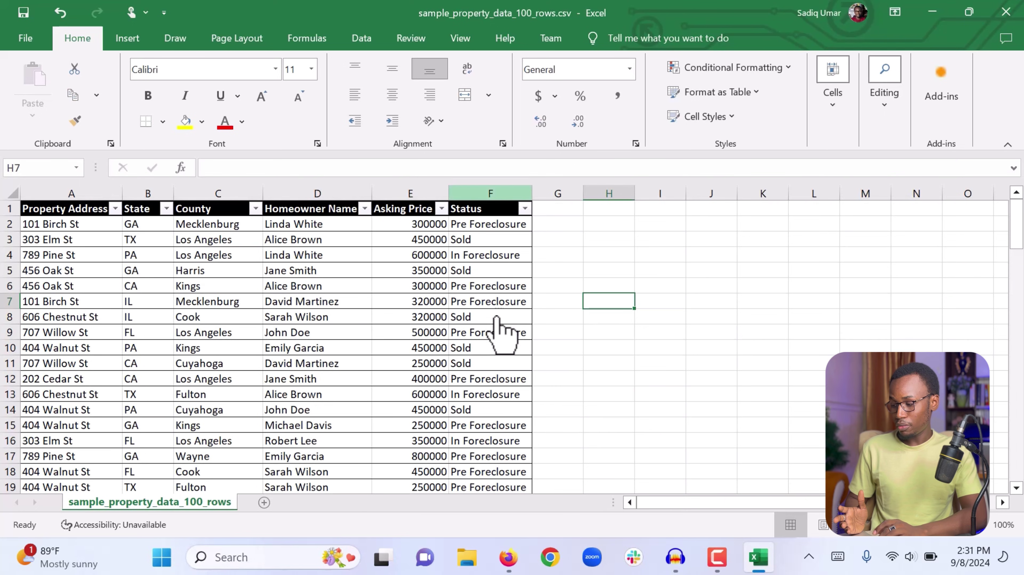
# - Freeze the top row so the table headers stay visible while scrolling
pyautogui.click(762, 362)
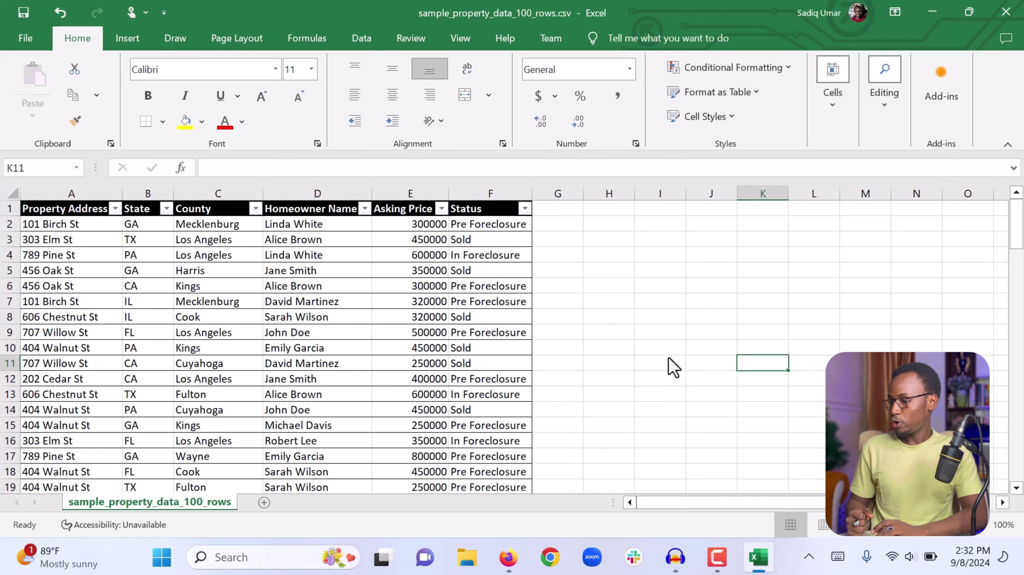
pyautogui.click(460, 39)
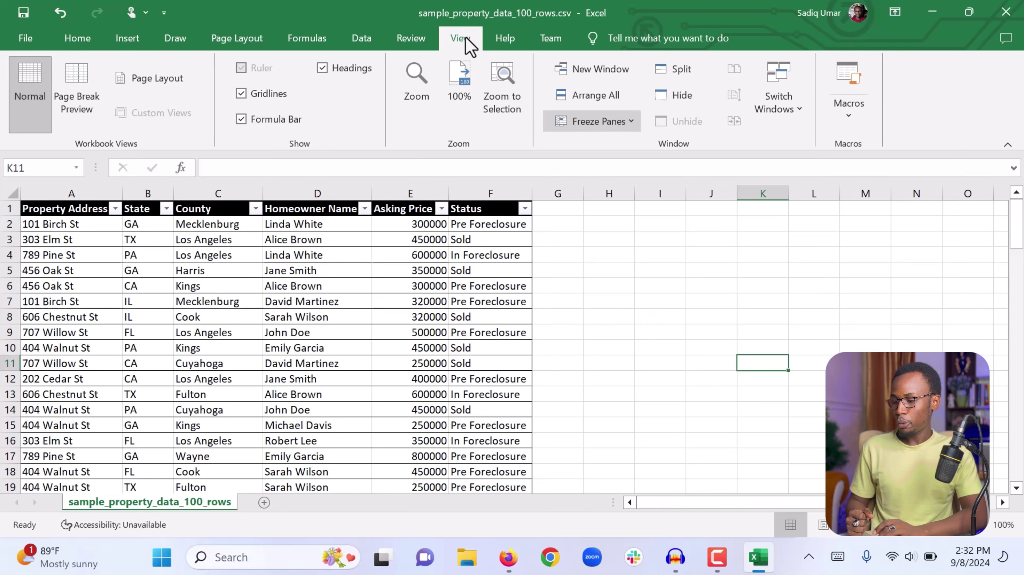
pyautogui.click(629, 120)
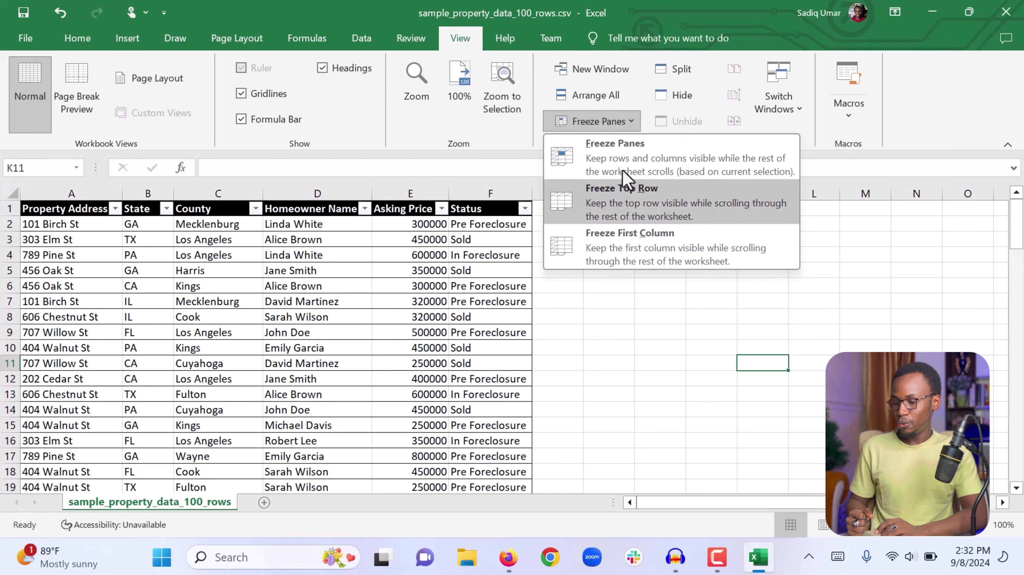
pyautogui.click(620, 193)
pyautogui.click(630, 300)
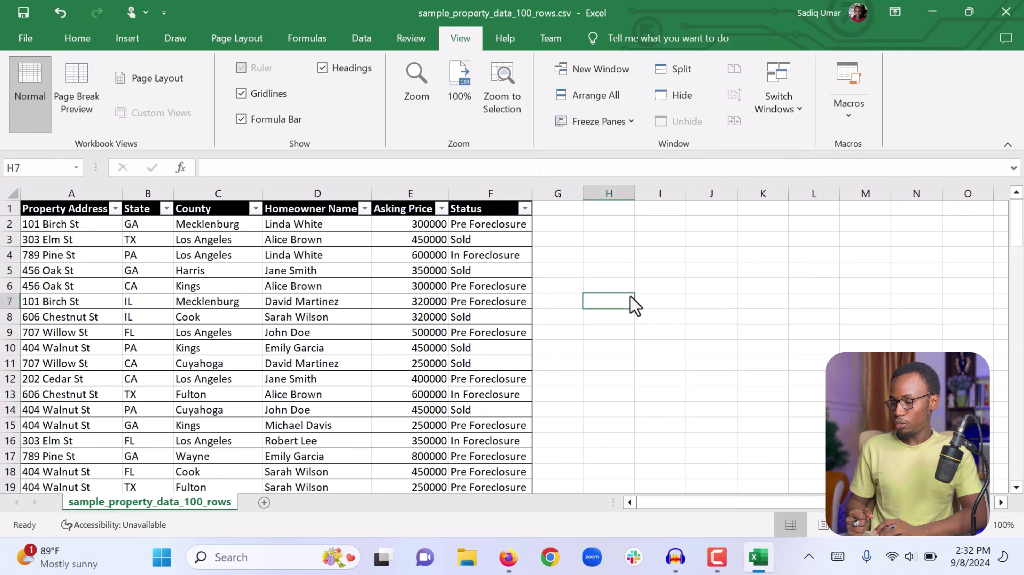
pyautogui.scroll(-9, 619, 321)
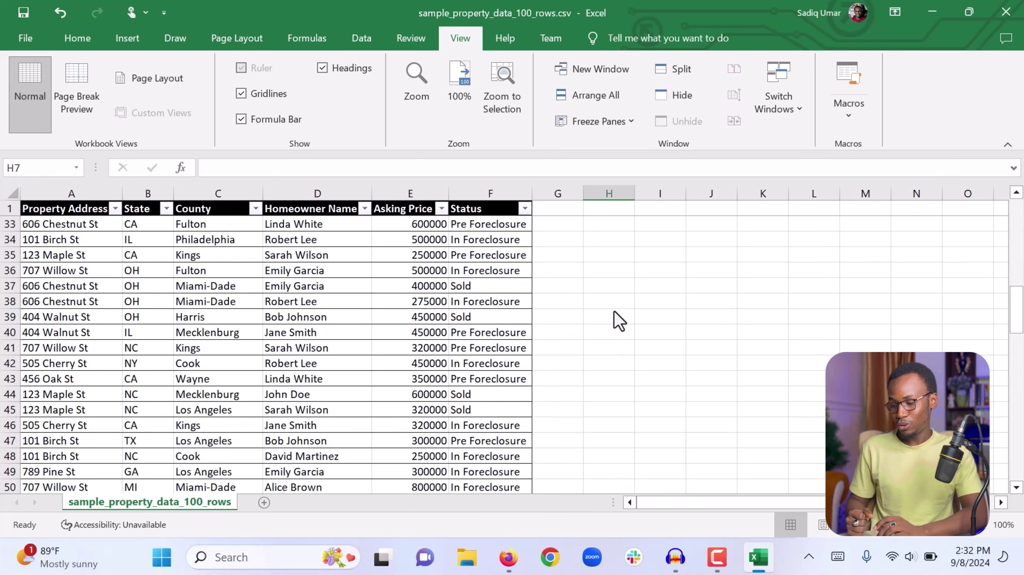
pyautogui.scroll(10, 619, 321)
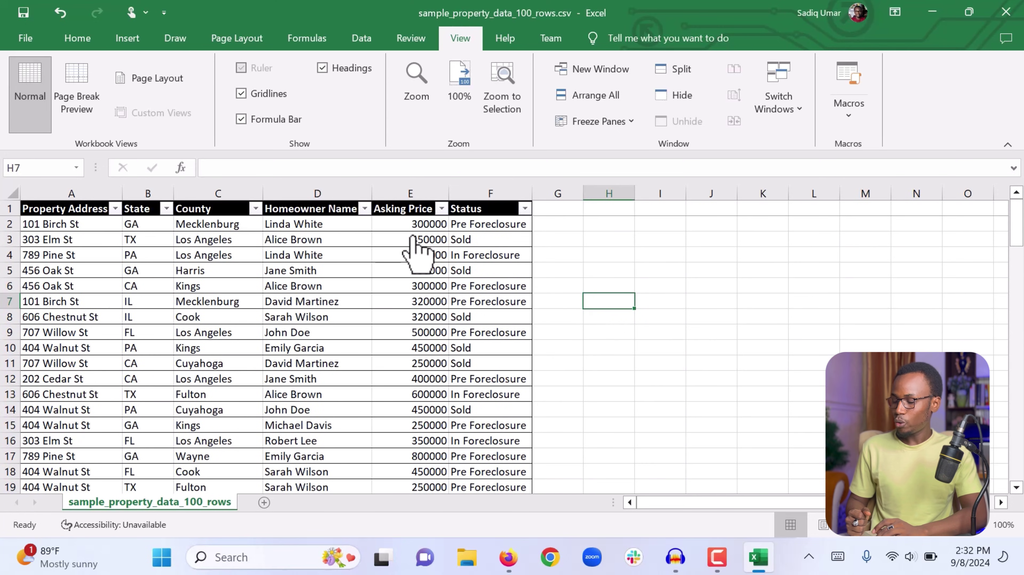
# - Format the Asking Price column as bold Accounting dollars with zero decimal places
pyautogui.click(396, 196)
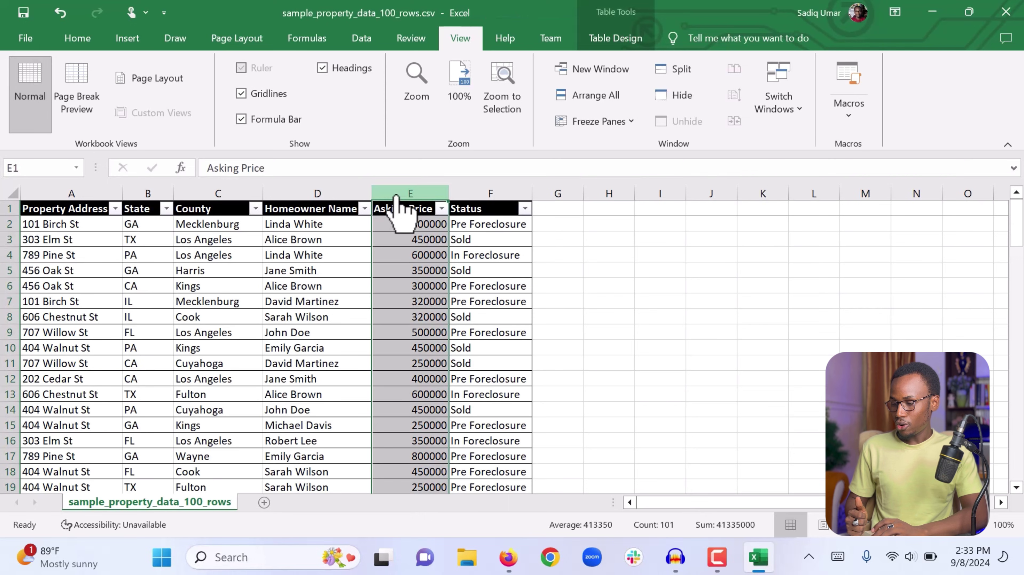
pyautogui.click(78, 39)
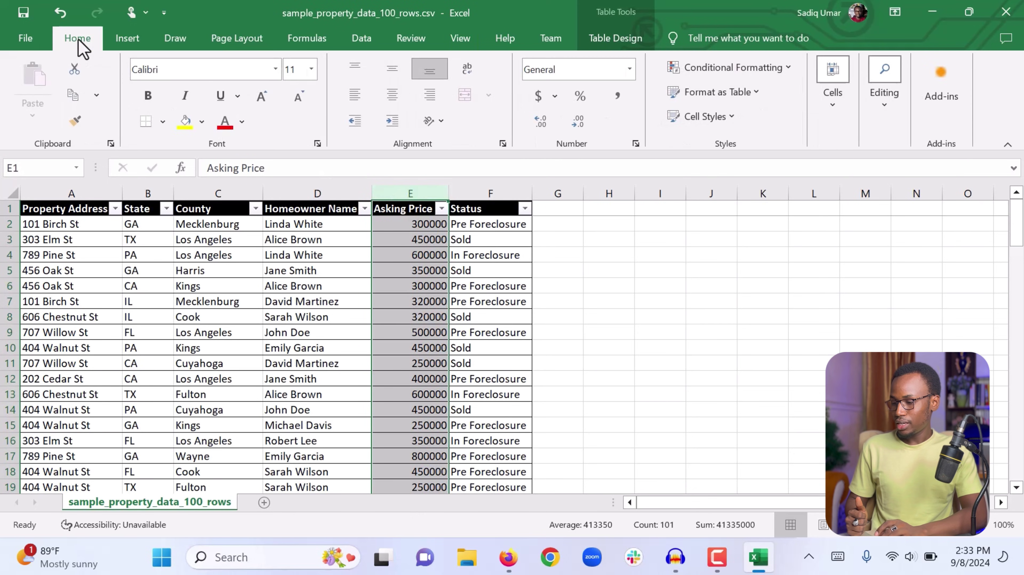
pyautogui.click(537, 100)
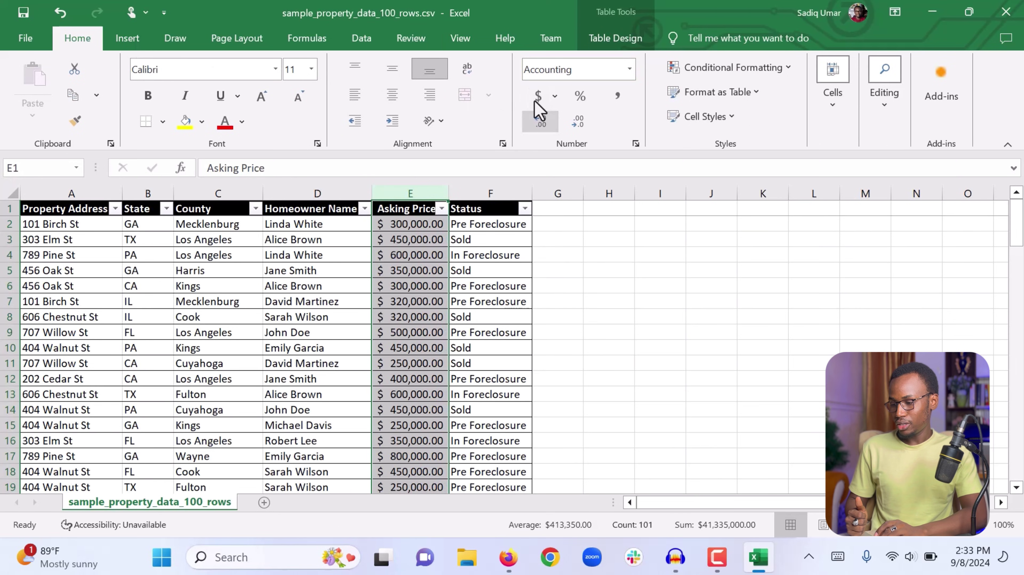
pyautogui.click(577, 121)
pyautogui.click(577, 122)
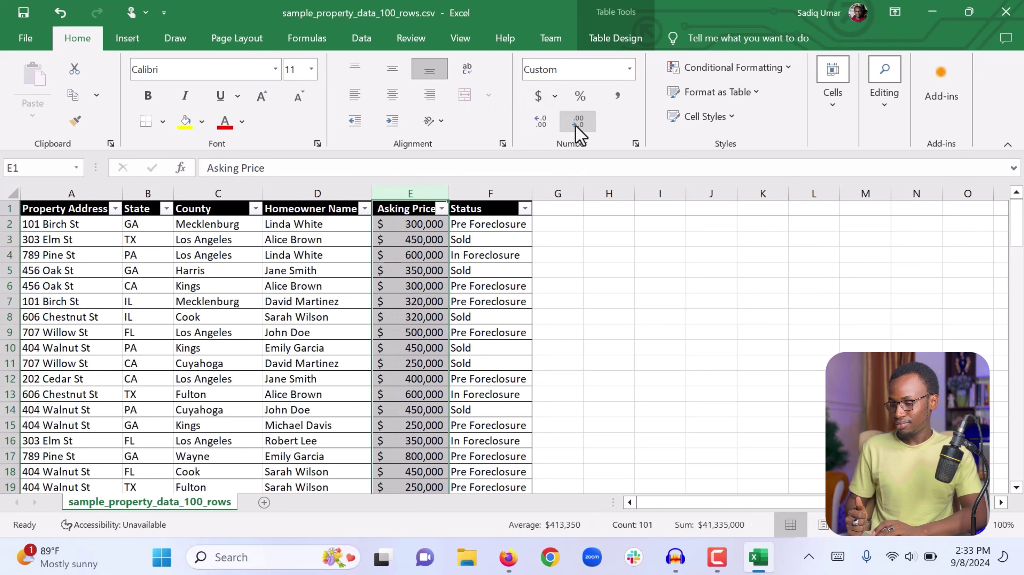
pyautogui.click(608, 347)
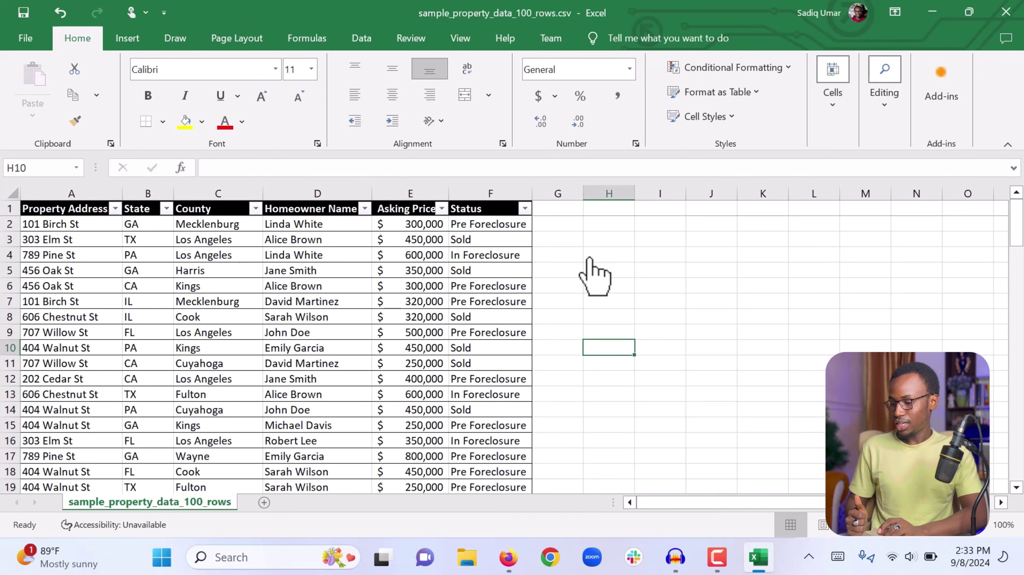
pyautogui.click(405, 195)
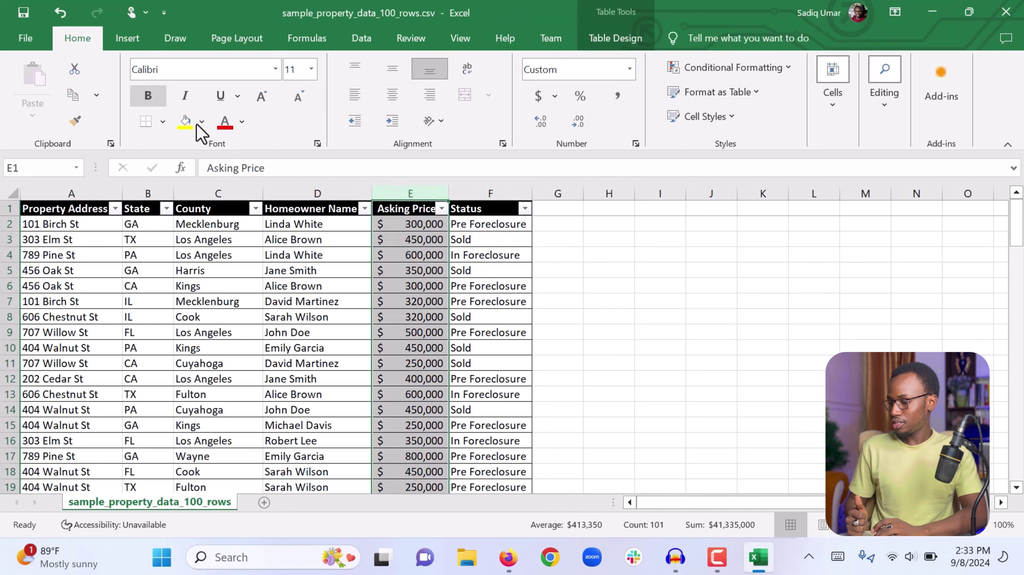
pyautogui.click(141, 104)
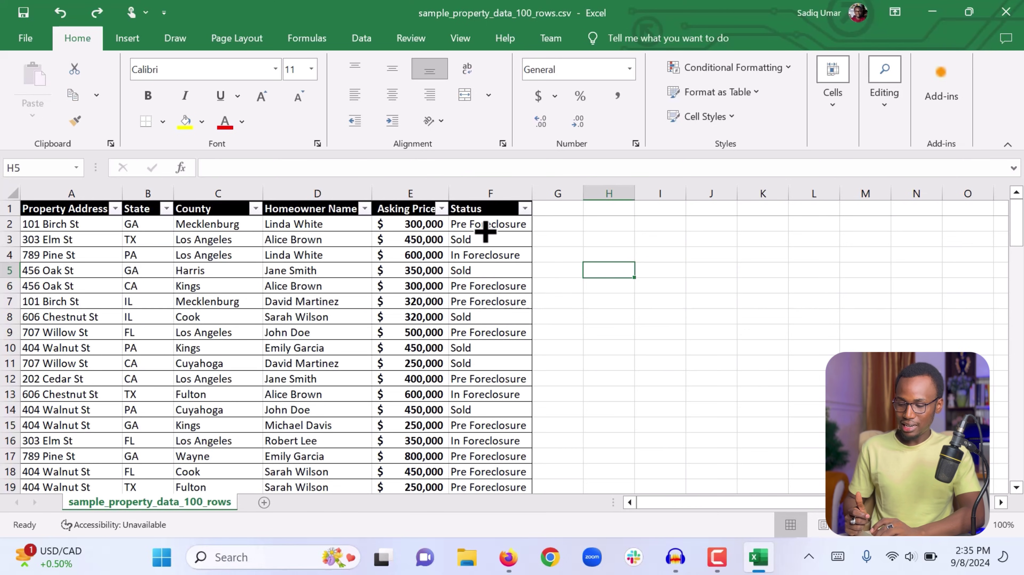
# - Add an Equal To rule on column F giving 'Sold' cells Light Red Fill with Dark Red Text
pyautogui.click(486, 199)
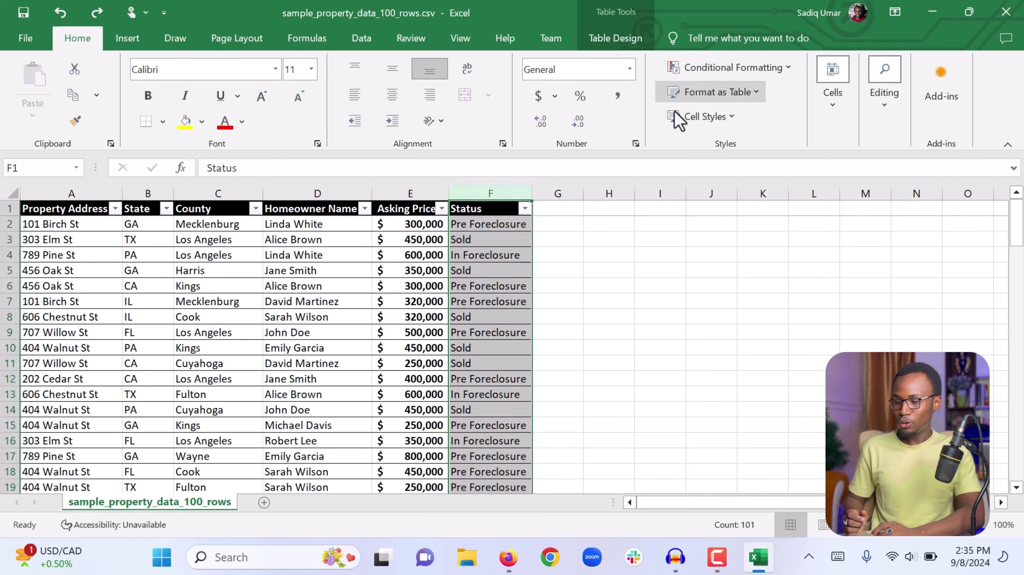
pyautogui.click(762, 71)
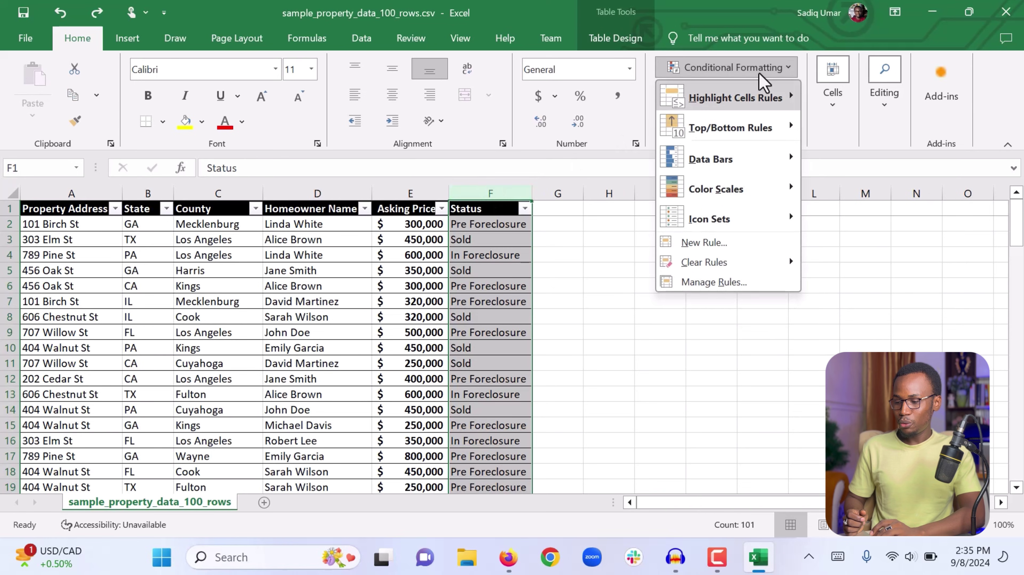
pyautogui.moveTo(722, 106)
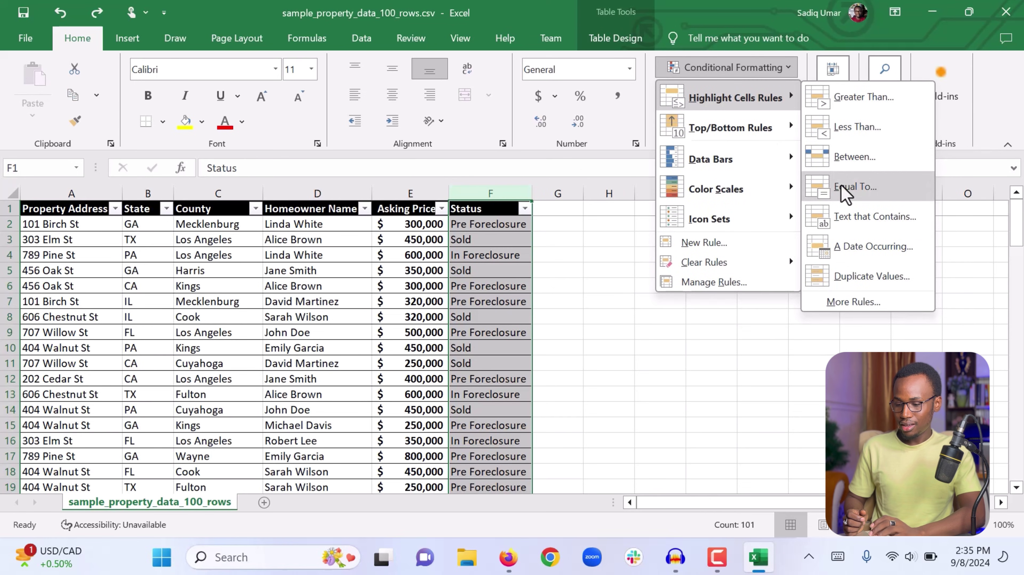
pyautogui.click(845, 192)
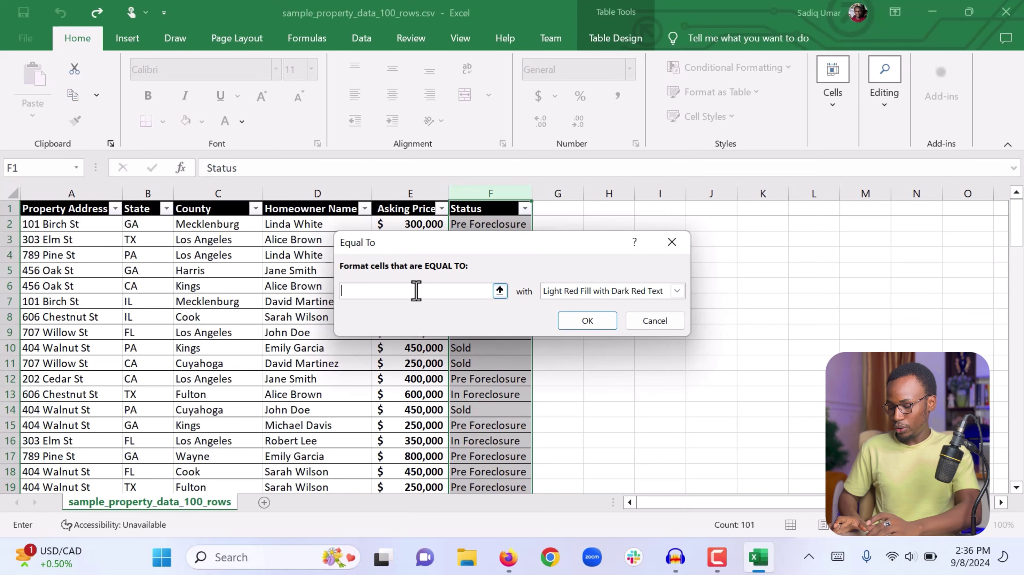
pyautogui.write('Sold')
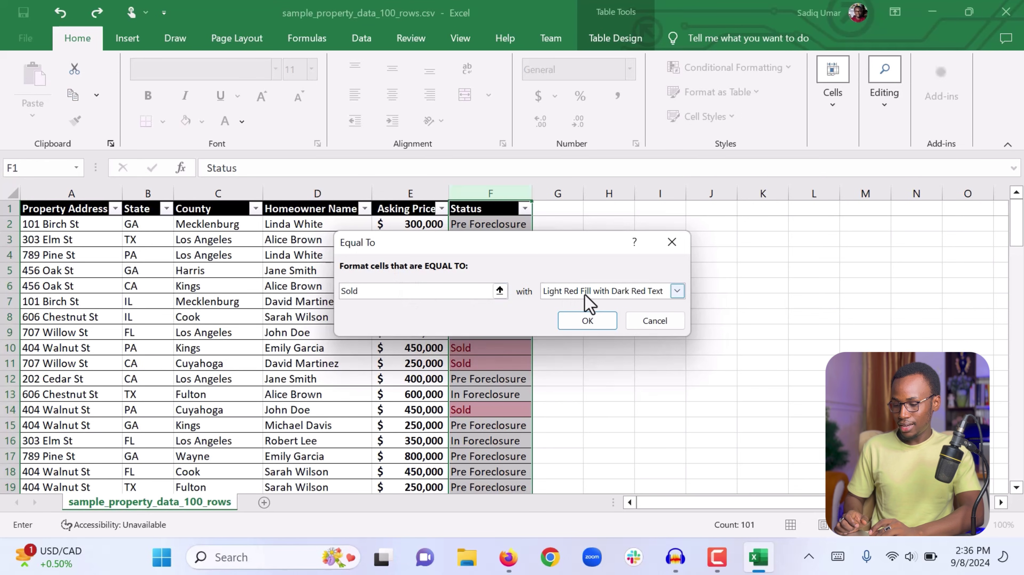
pyautogui.click(587, 322)
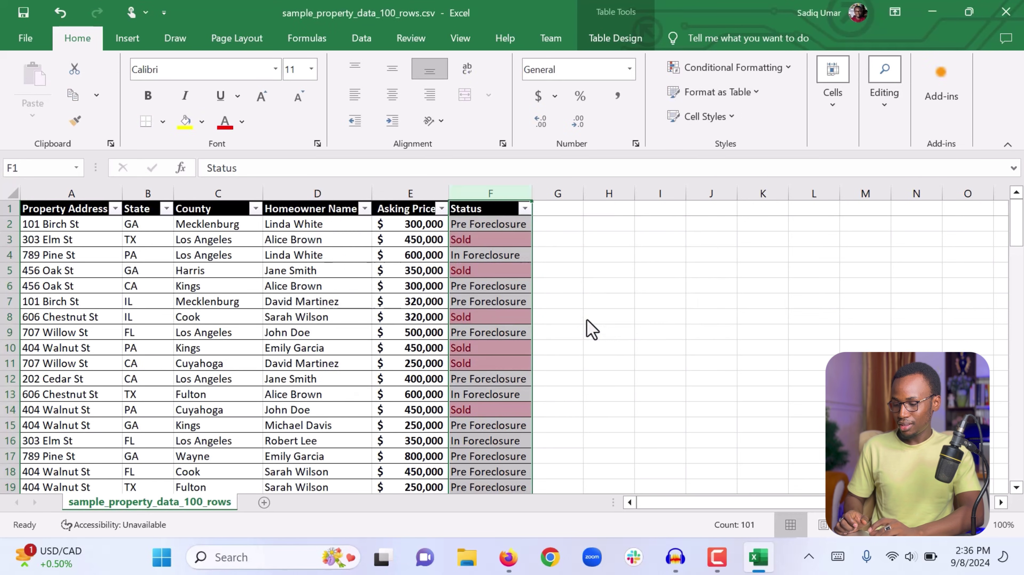
pyautogui.click(590, 327)
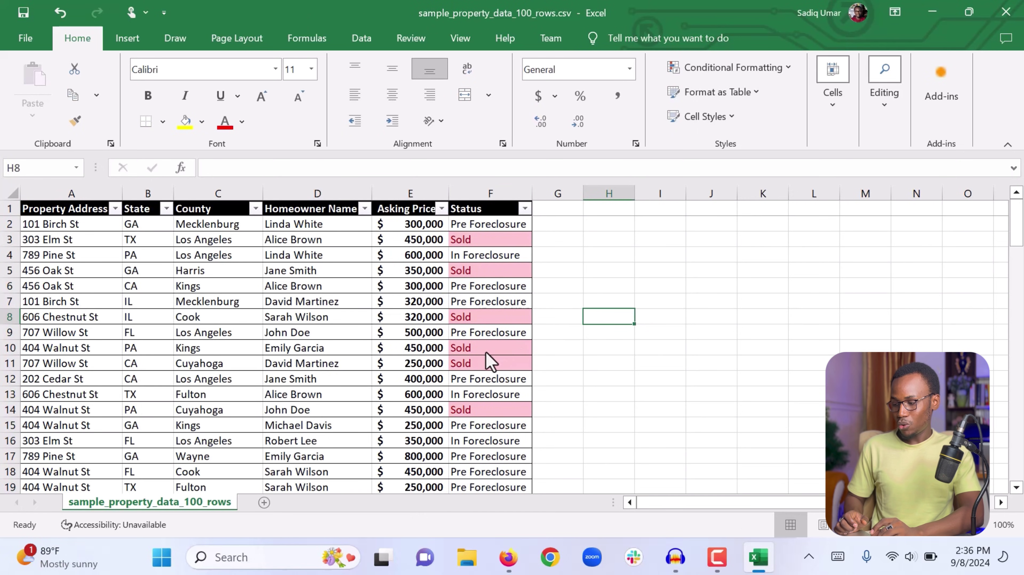
pyautogui.scroll(-4, 488, 328)
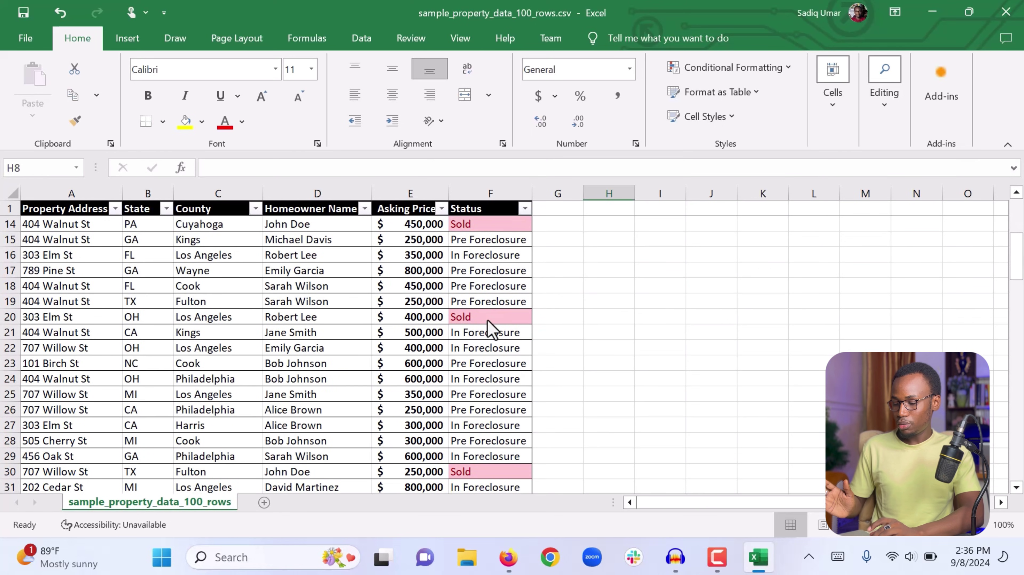
pyautogui.scroll(4, 489, 329)
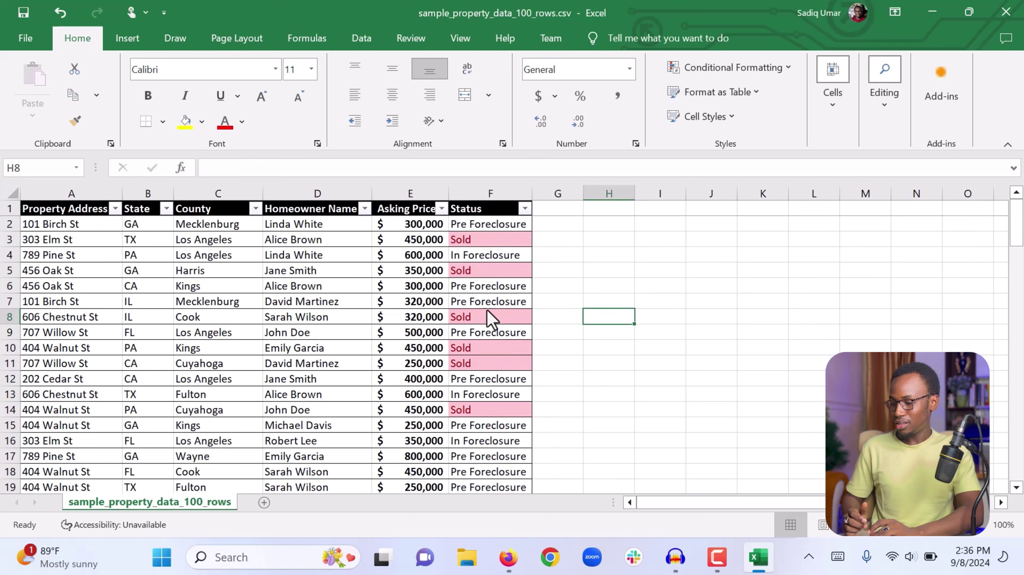
# - Add an Equal To rule giving 'Pre Foreclosure' Status cells Yellow Fill with Dark Yellow Text
pyautogui.click(478, 200)
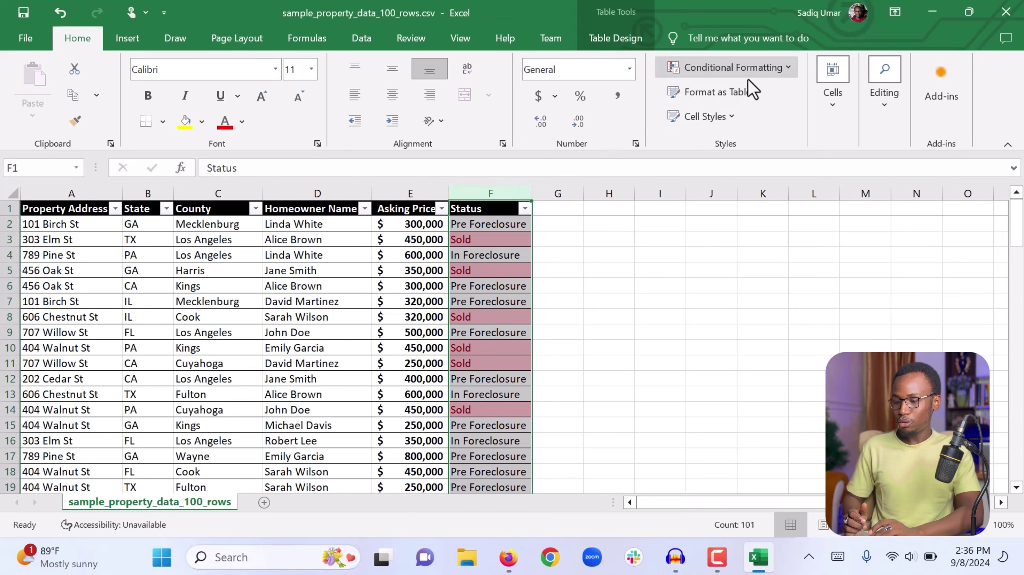
pyautogui.click(767, 71)
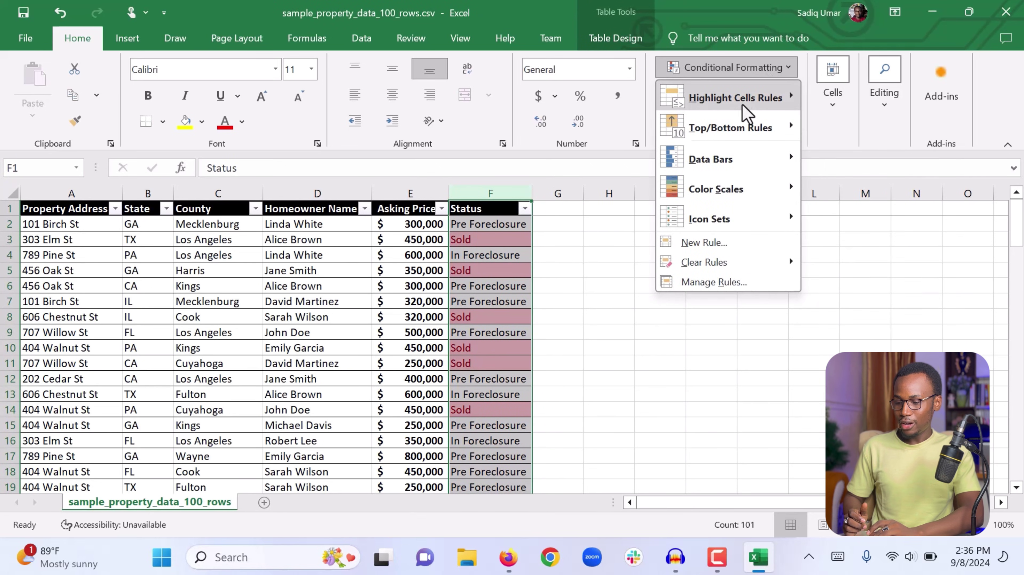
pyautogui.moveTo(746, 115)
pyautogui.click(849, 196)
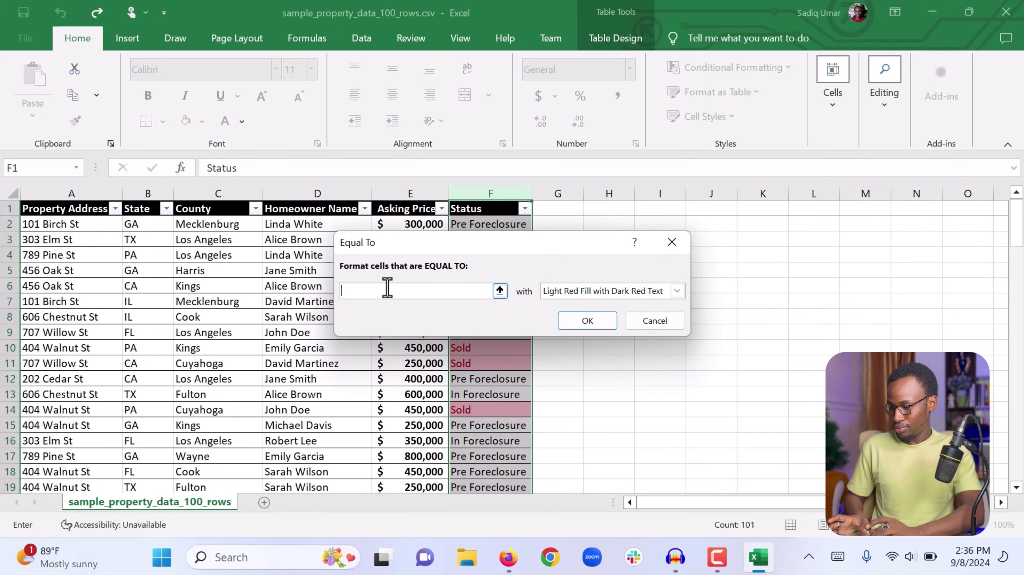
pyautogui.write('Pre')
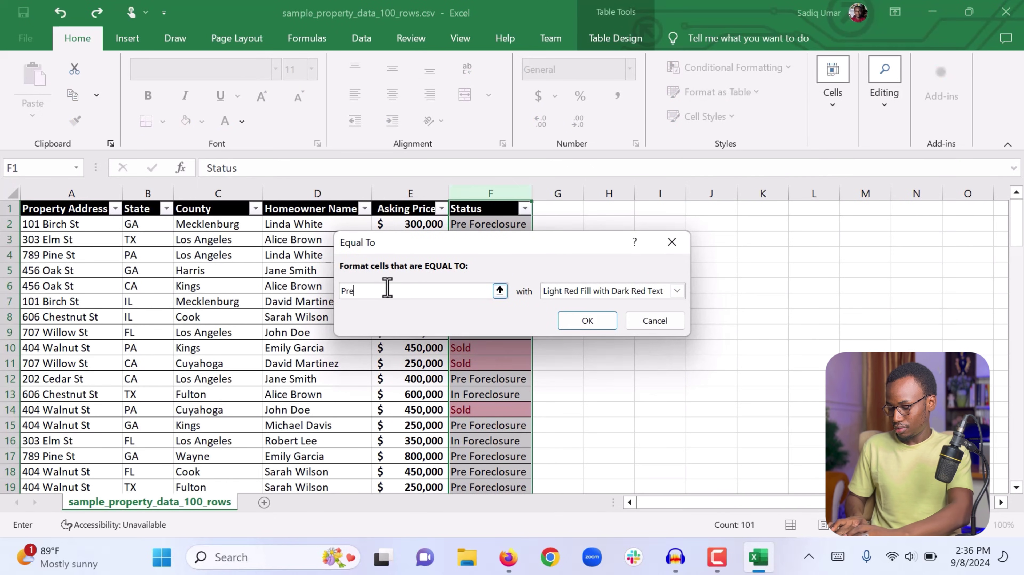
pyautogui.write(' Foreclosure')
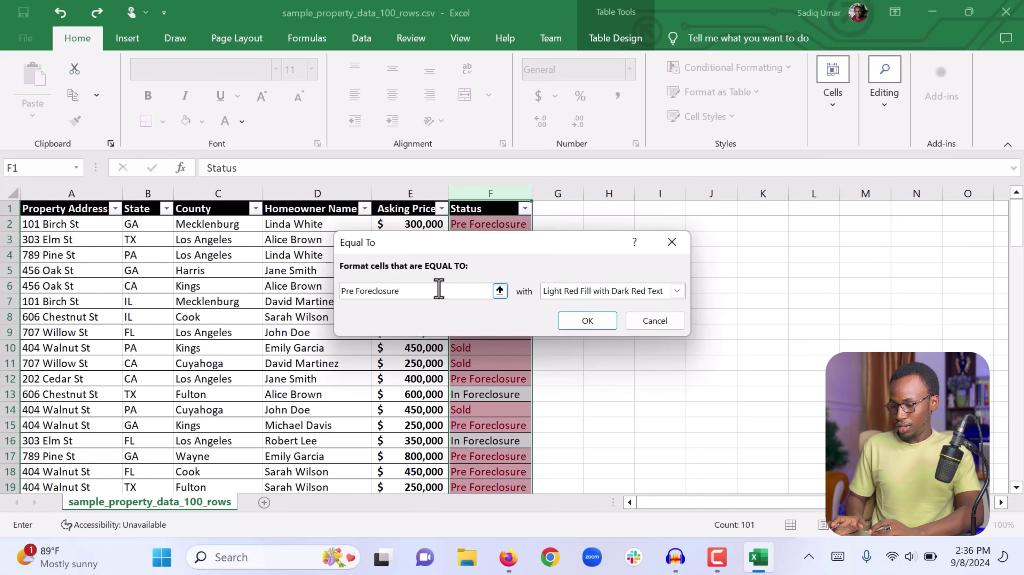
pyautogui.click(576, 292)
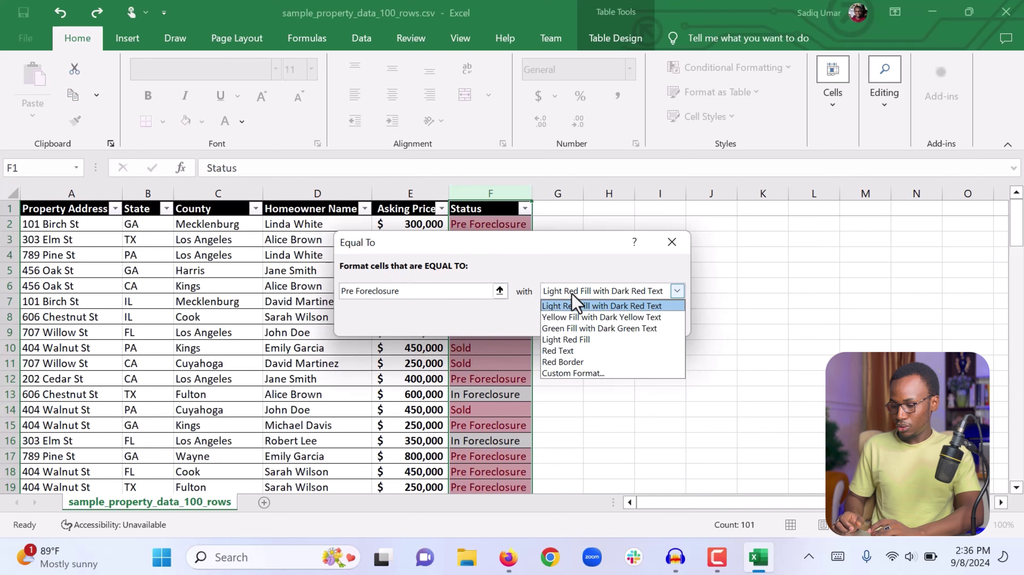
pyautogui.click(571, 317)
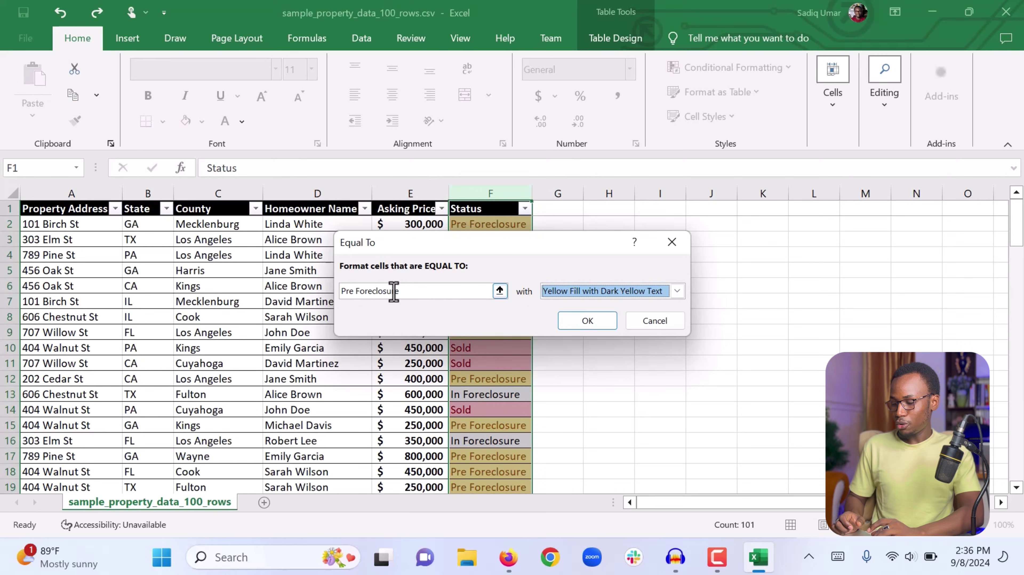
pyautogui.click(572, 322)
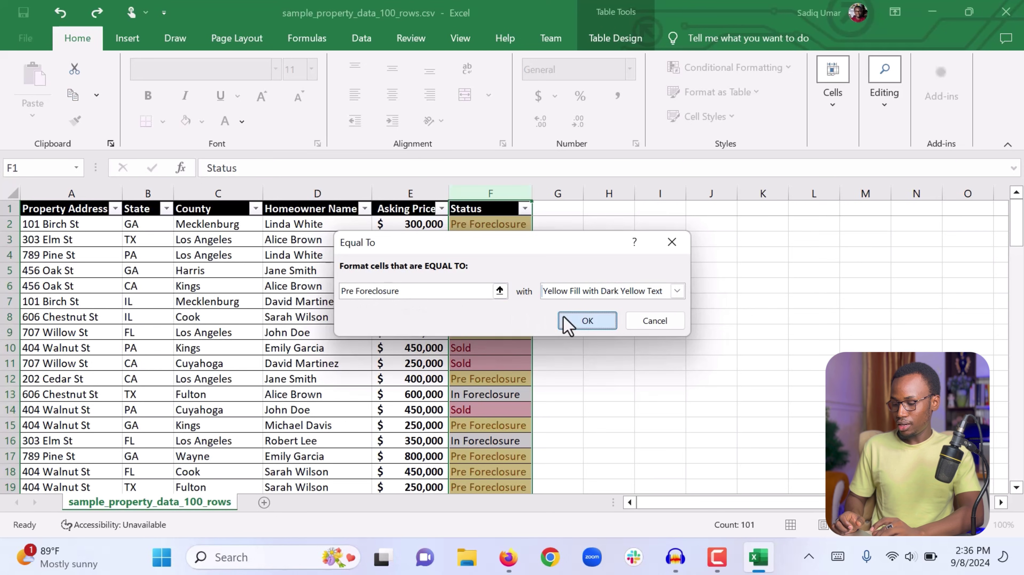
pyautogui.click(643, 335)
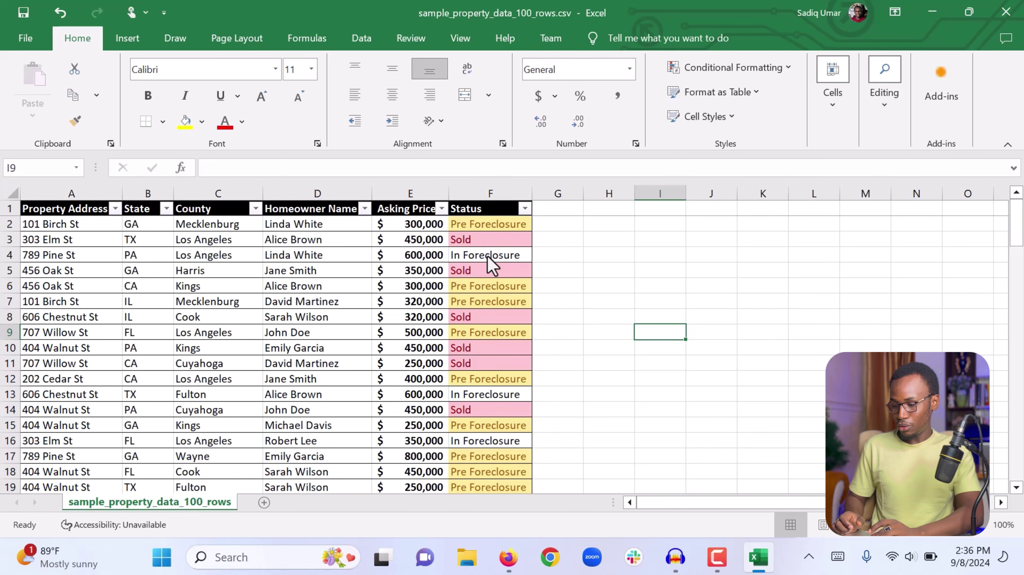
# - Add an Equal To rule giving 'In Foreclosure' Status cells Green Fill with Dark Green Text
pyautogui.click(475, 205)
pyautogui.hotkey('ctrl', 'shift', 'Down')
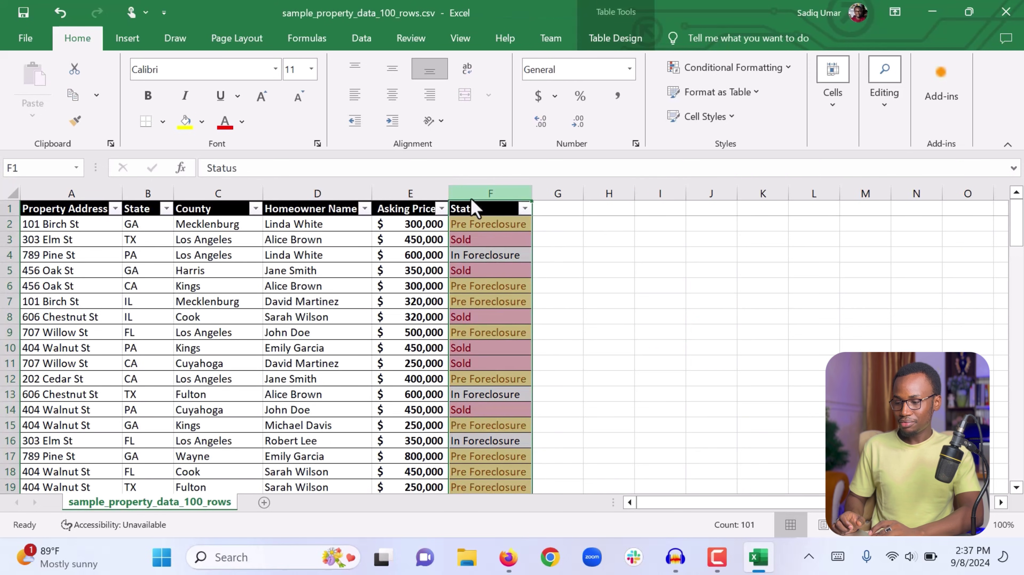
pyautogui.click(737, 68)
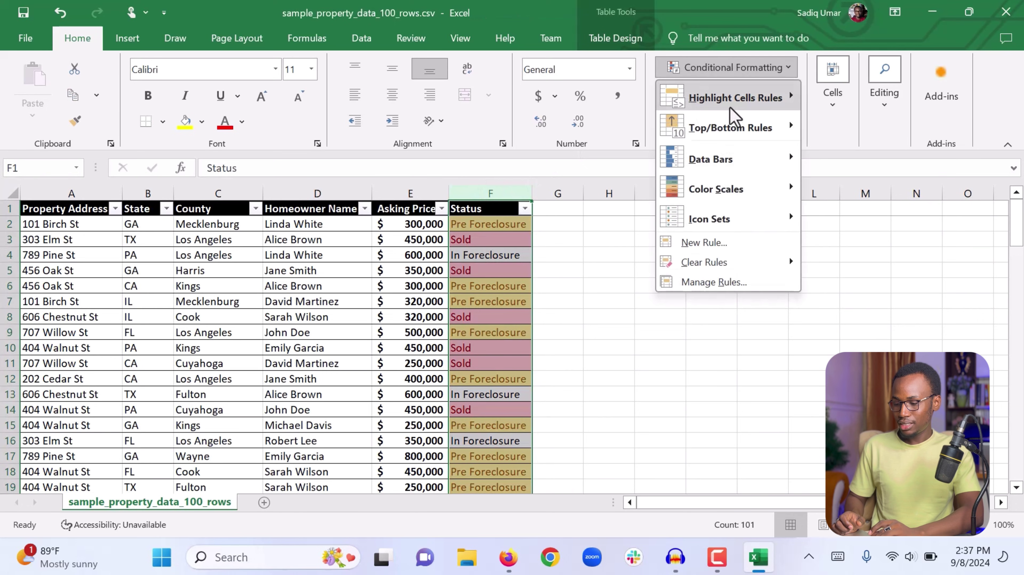
pyautogui.moveTo(729, 111)
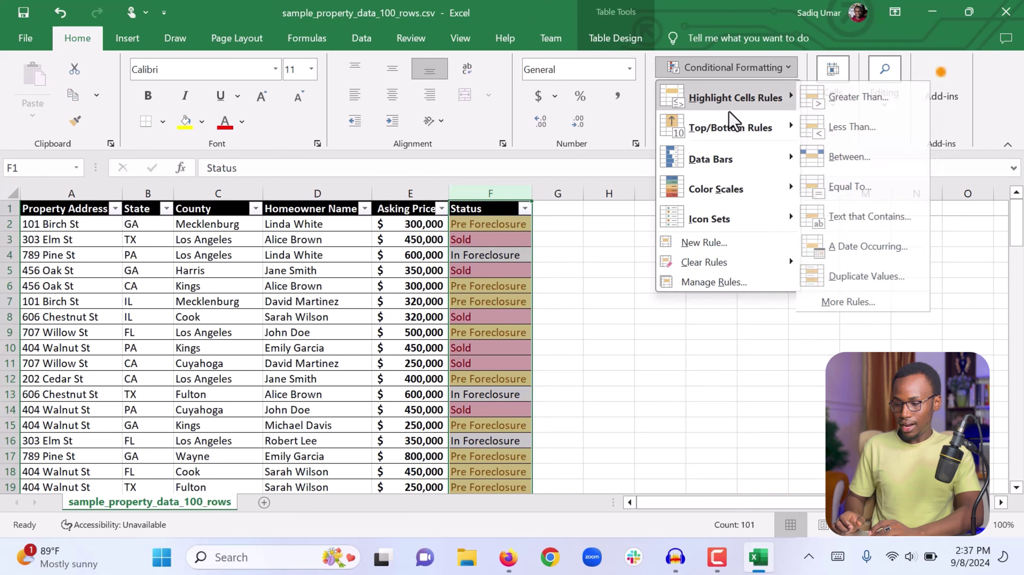
pyautogui.click(842, 185)
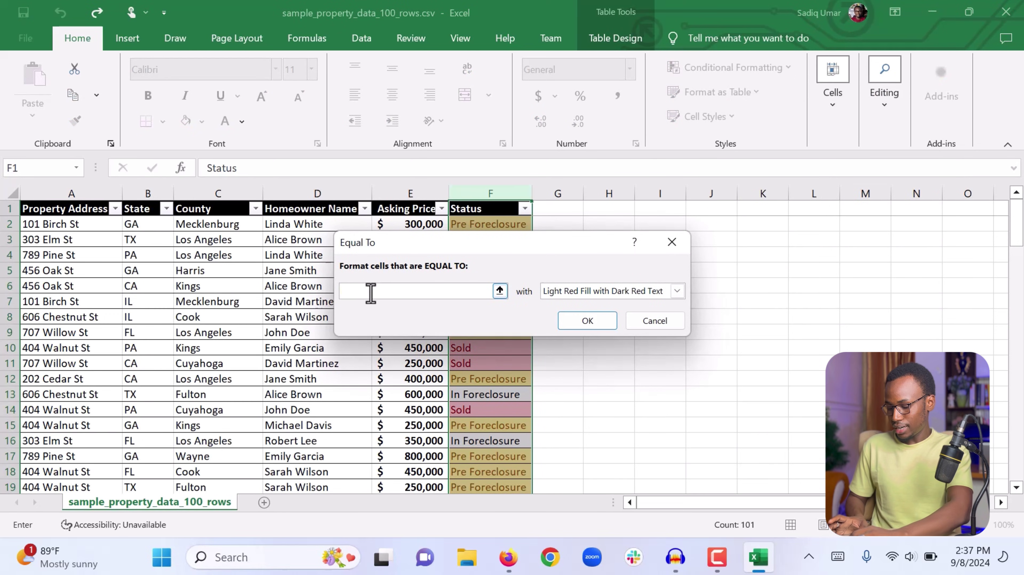
pyautogui.write('In Forec')
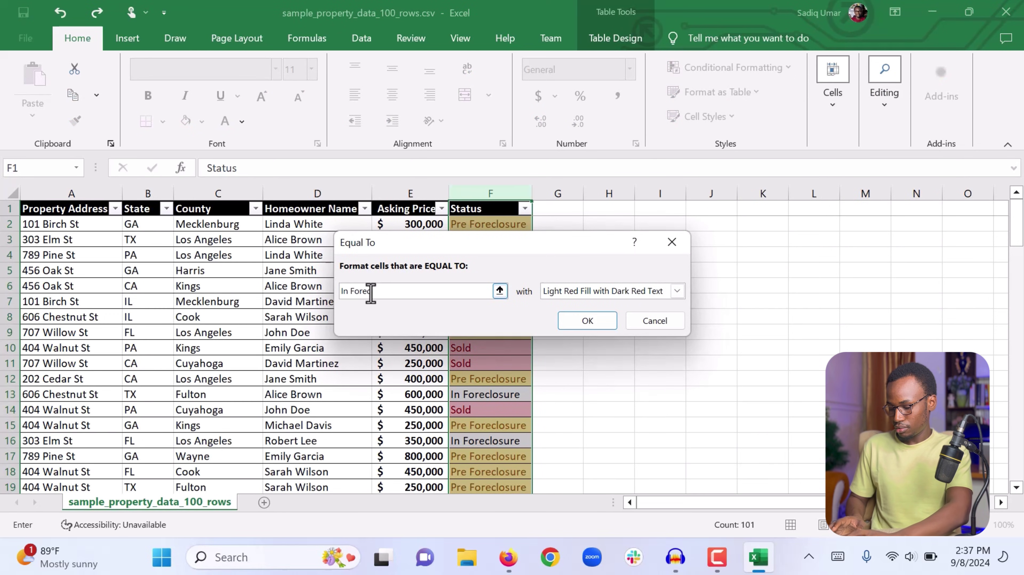
pyautogui.write('losure')
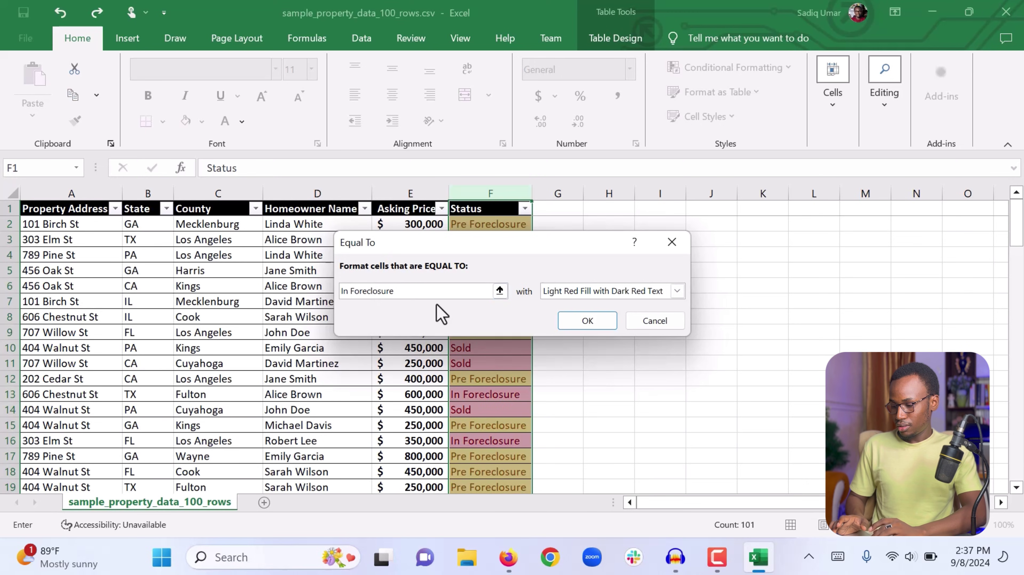
pyautogui.click(598, 290)
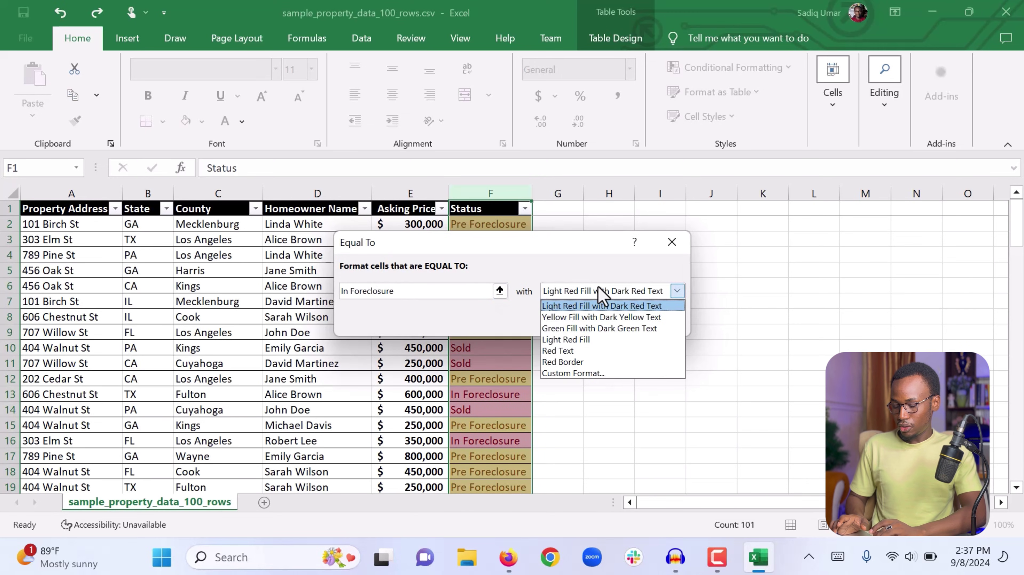
pyautogui.click(574, 329)
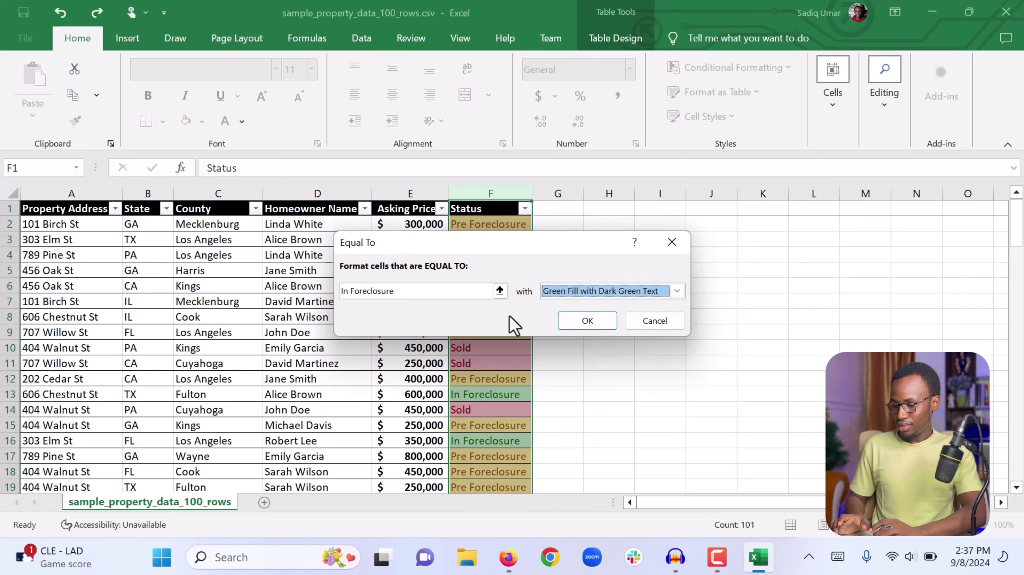
pyautogui.click(584, 321)
pyautogui.click(627, 319)
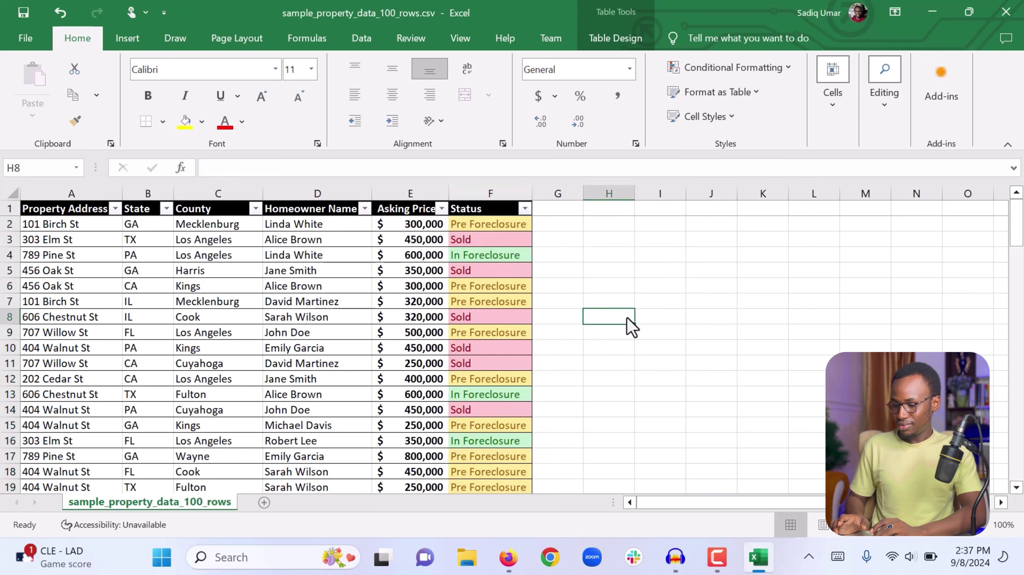
pyautogui.scroll(-8, 631, 327)
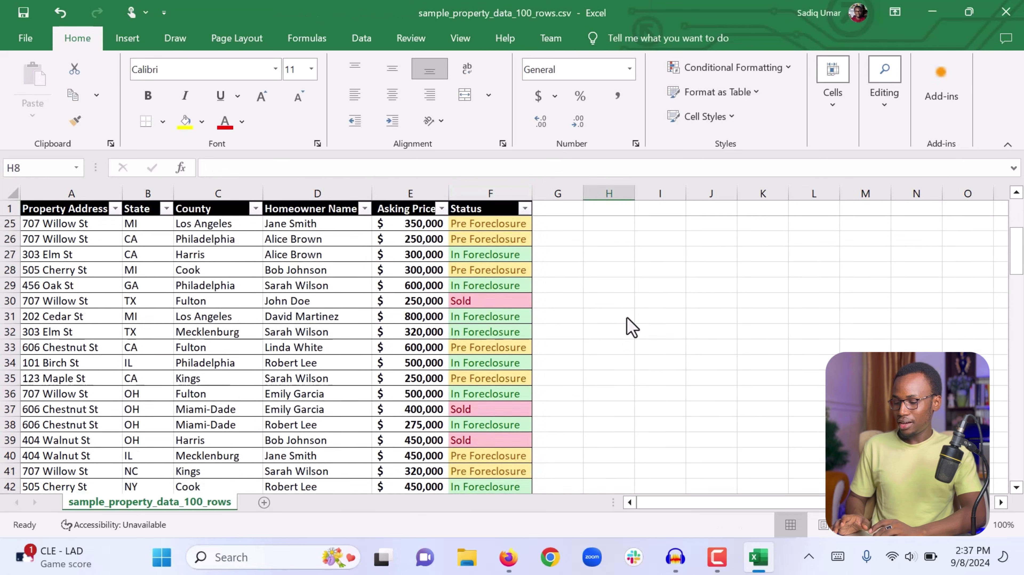
pyautogui.scroll(8, 626, 318)
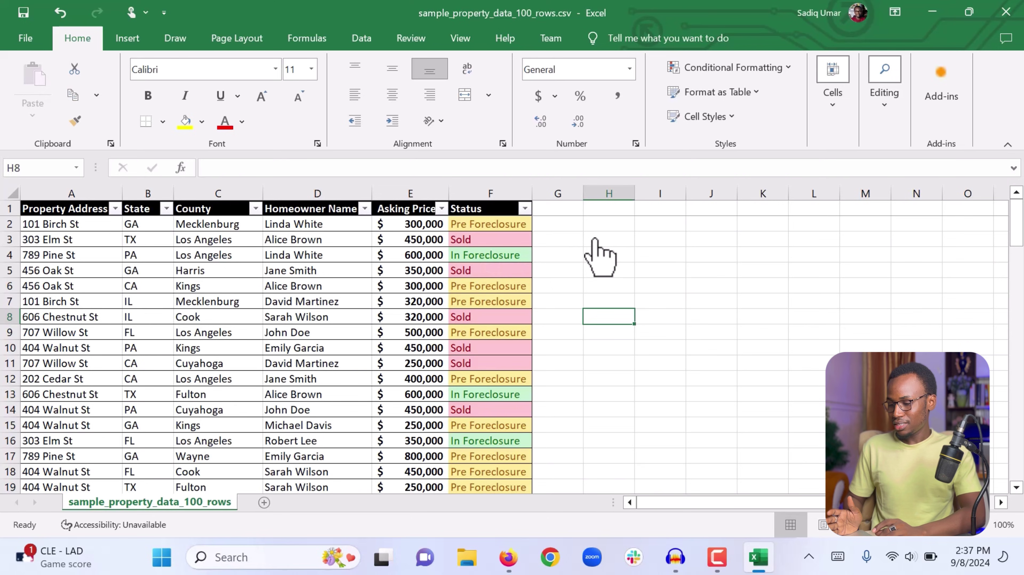
pyautogui.click(525, 209)
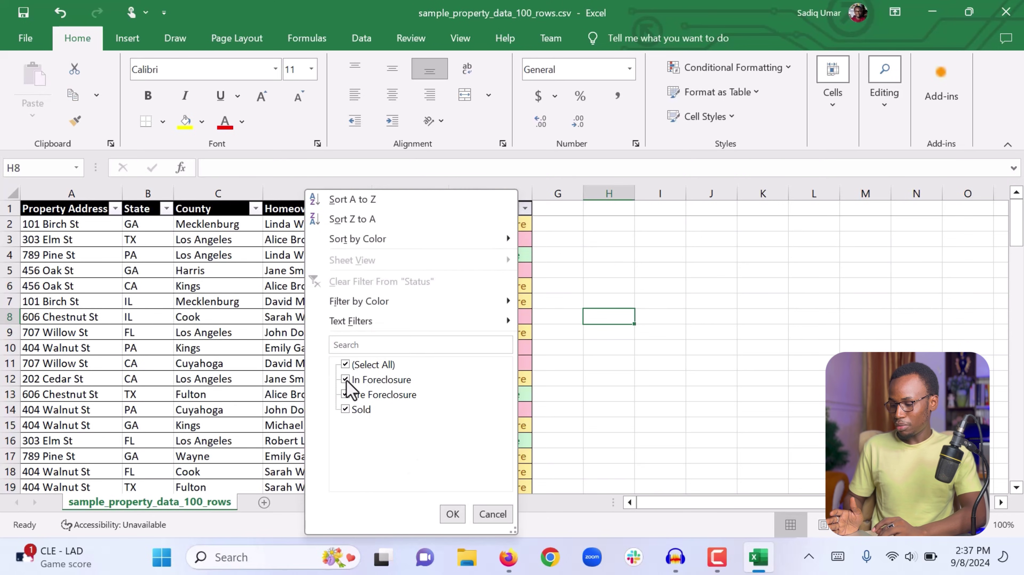
pyautogui.click(345, 365)
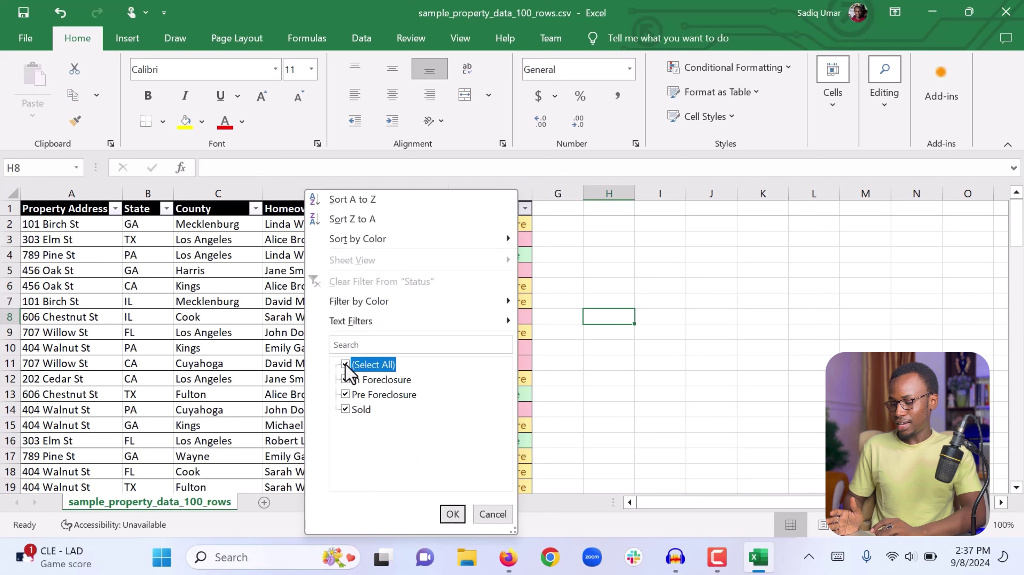
pyautogui.click(345, 411)
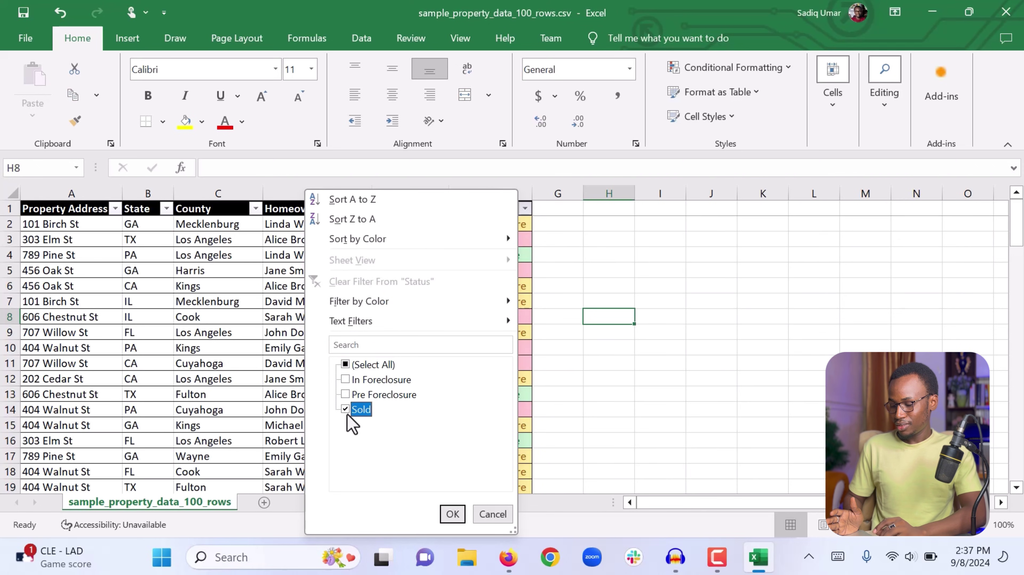
pyautogui.click(452, 514)
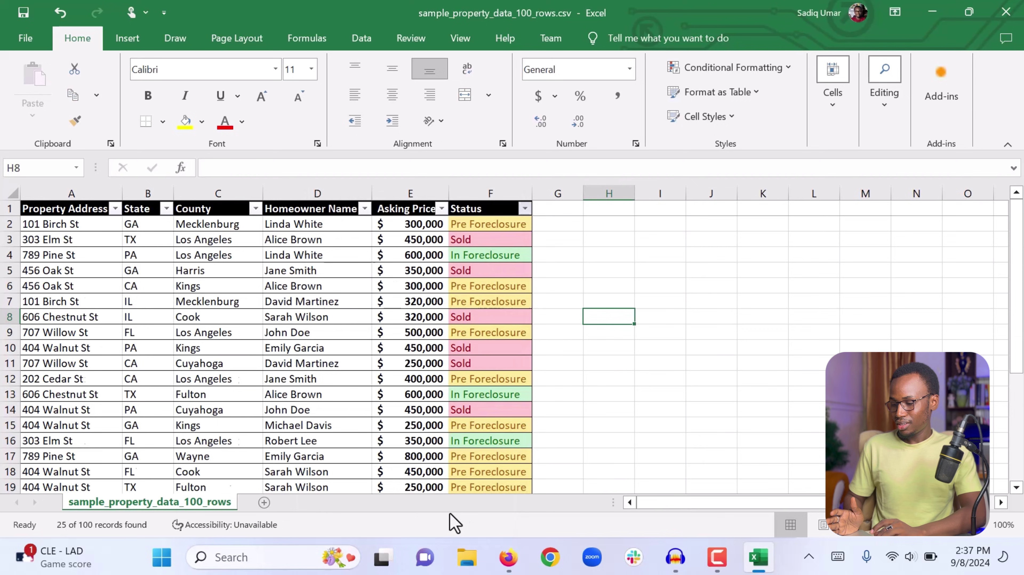
pyautogui.click(677, 401)
pyautogui.scroll(-6, 461, 383)
pyautogui.scroll(5, 463, 387)
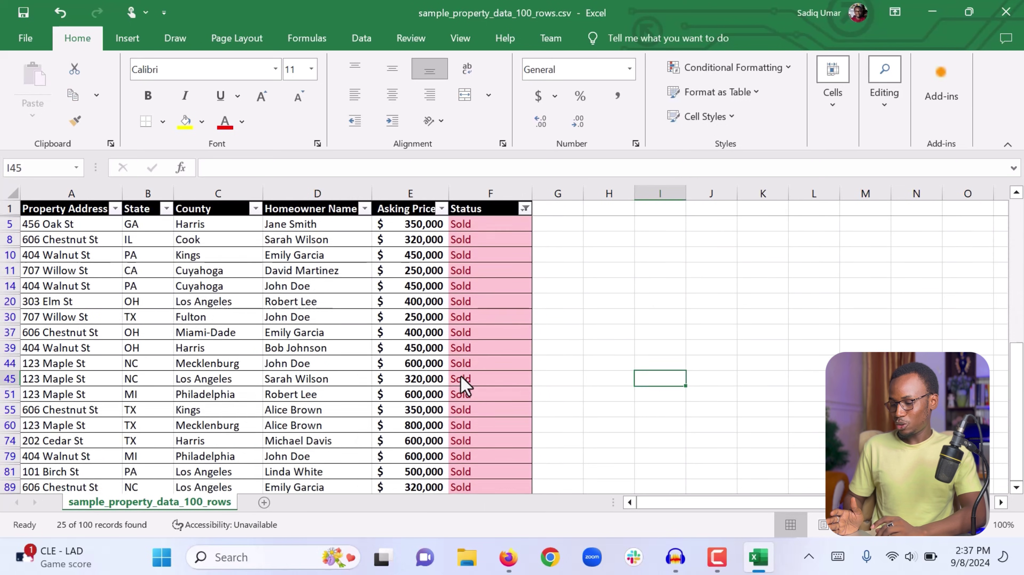
pyautogui.scroll(1, 462, 384)
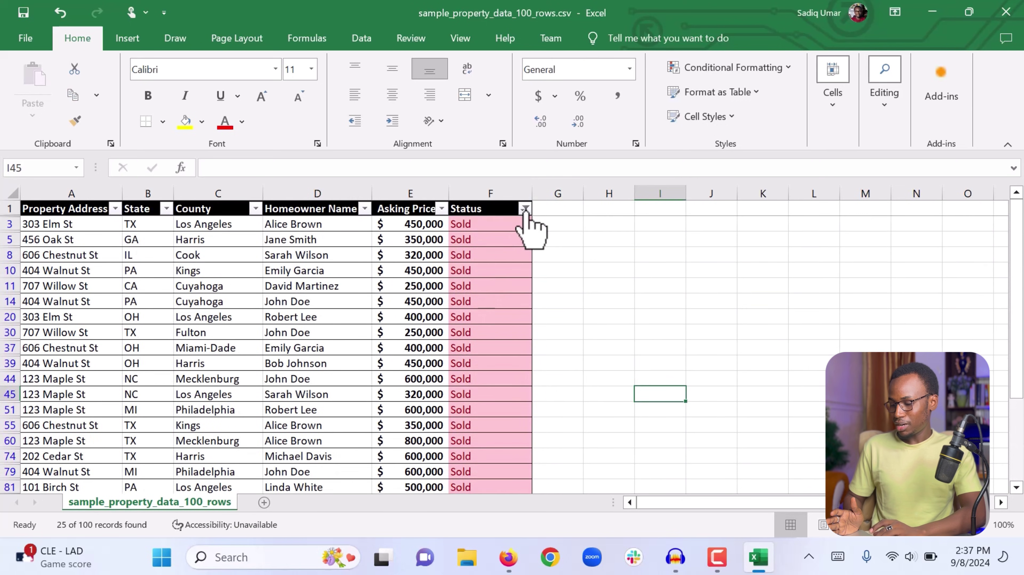
pyautogui.click(524, 210)
pyautogui.click(345, 382)
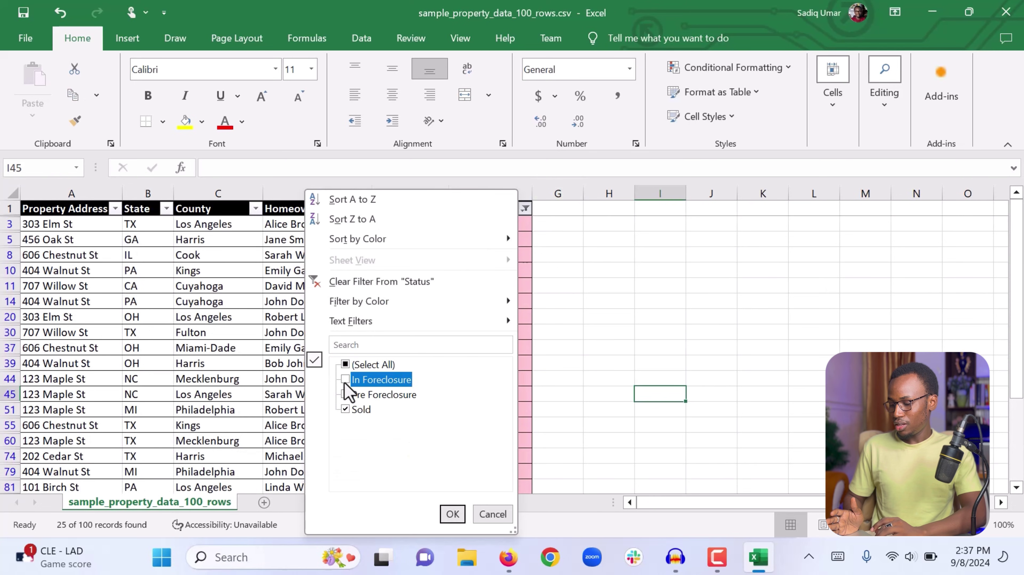
pyautogui.click(346, 410)
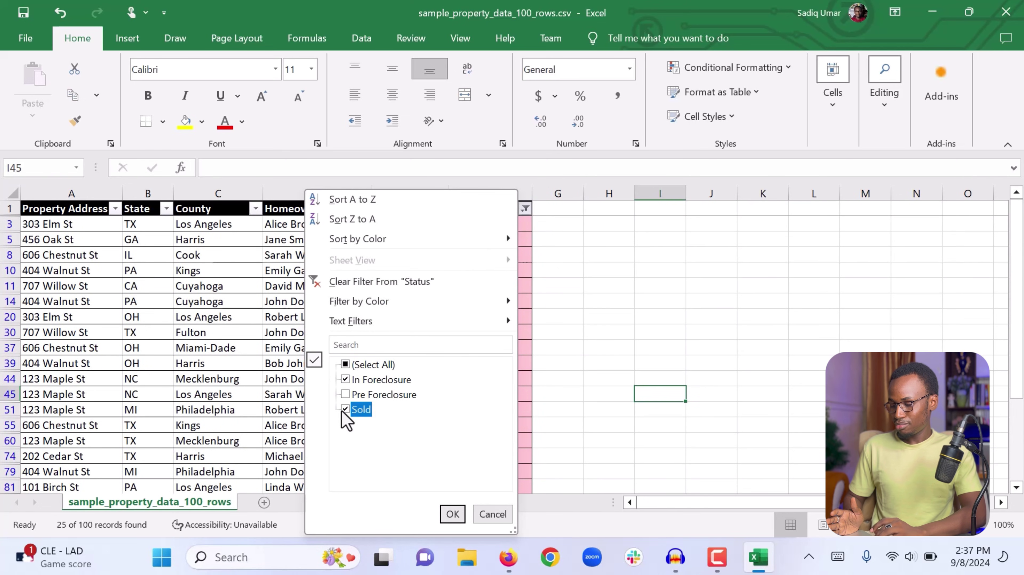
pyautogui.click(452, 515)
pyautogui.click(692, 349)
pyautogui.scroll(-9, 692, 350)
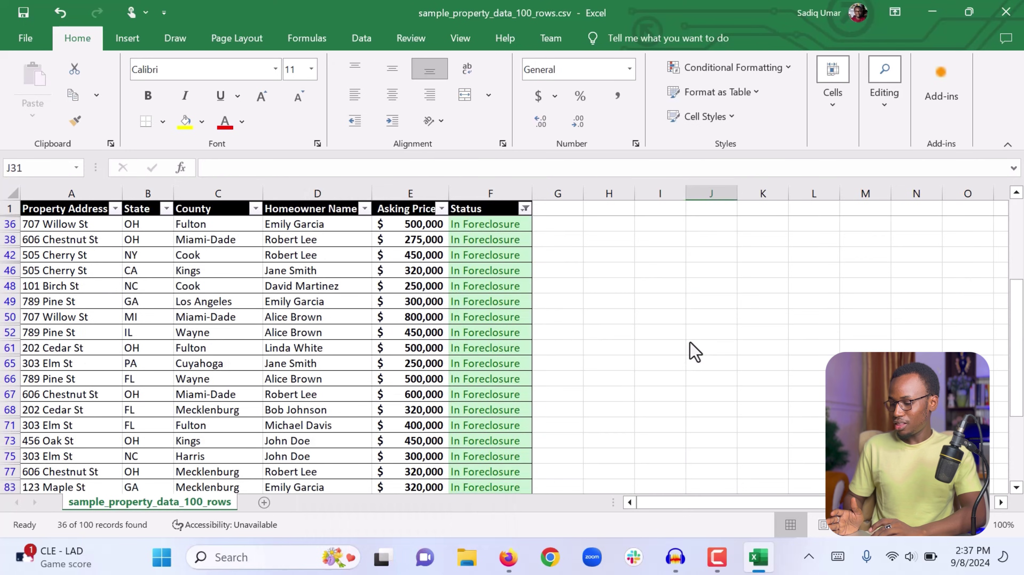
pyautogui.scroll(10, 695, 352)
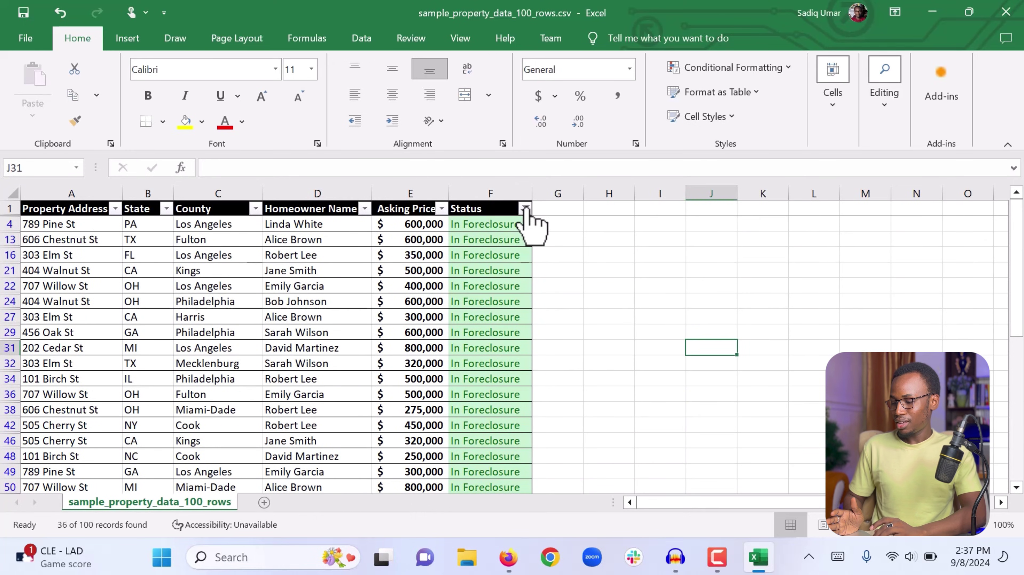
pyautogui.click(525, 208)
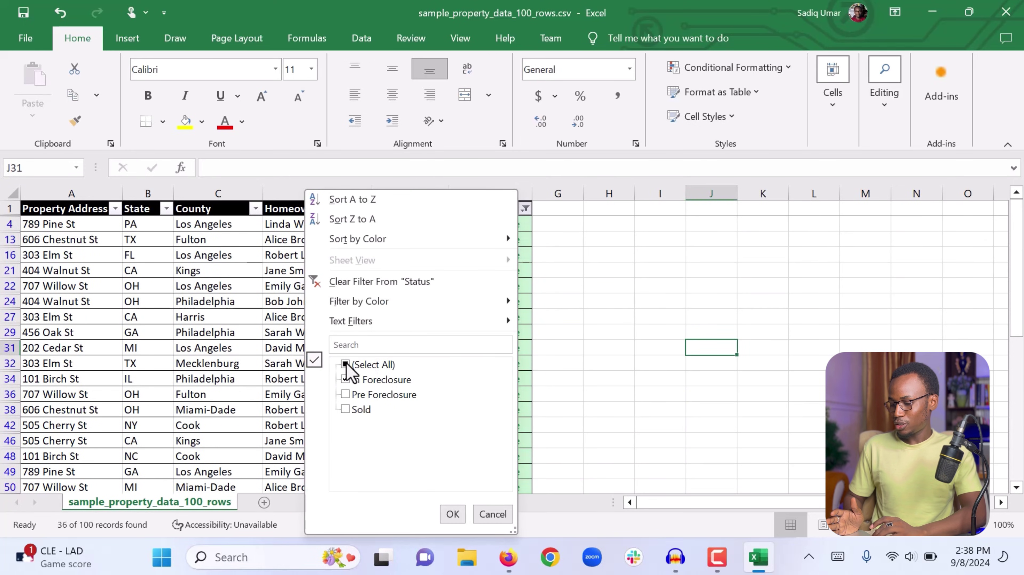
pyautogui.click(346, 364)
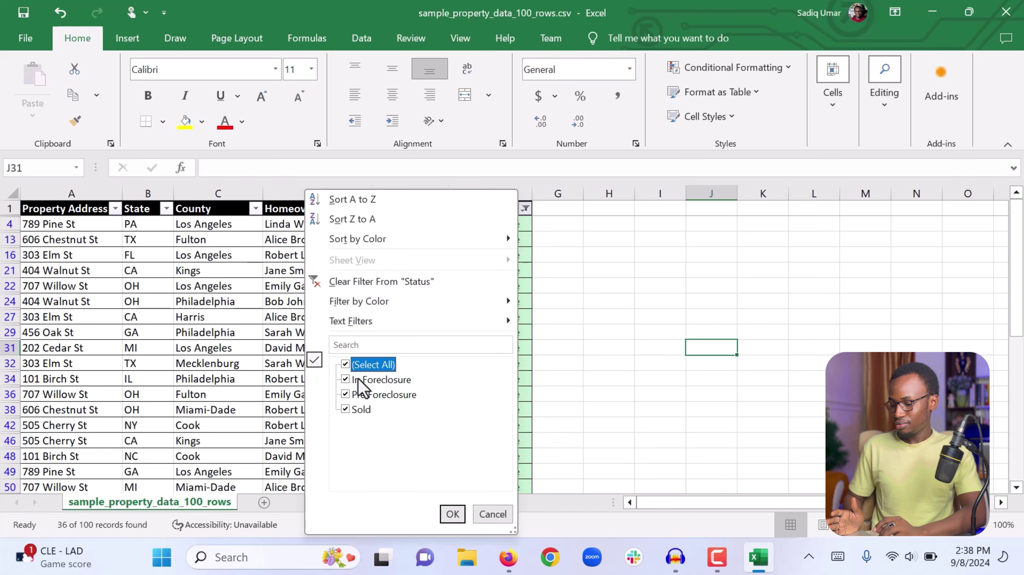
pyautogui.click(453, 515)
pyautogui.click(624, 363)
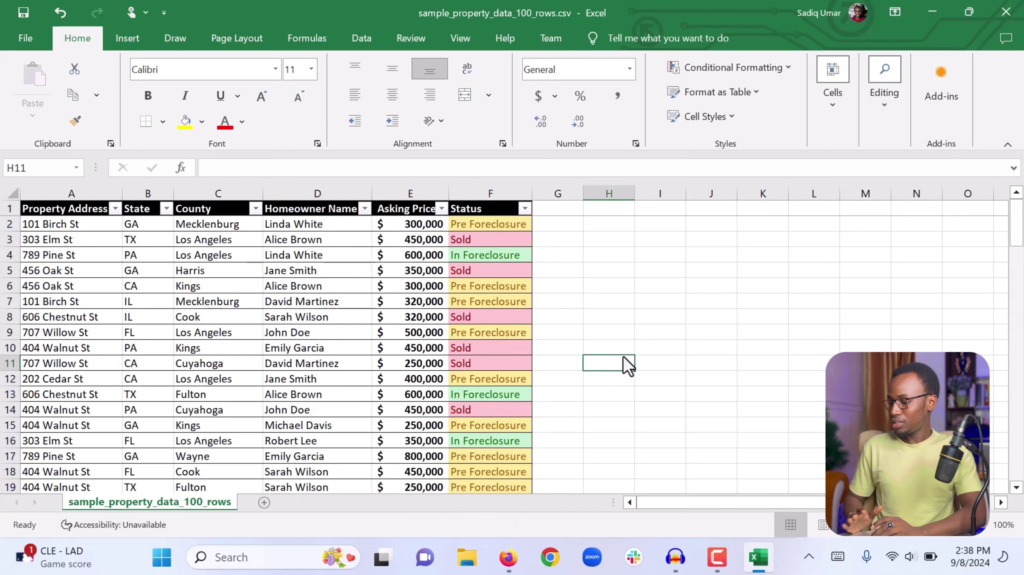